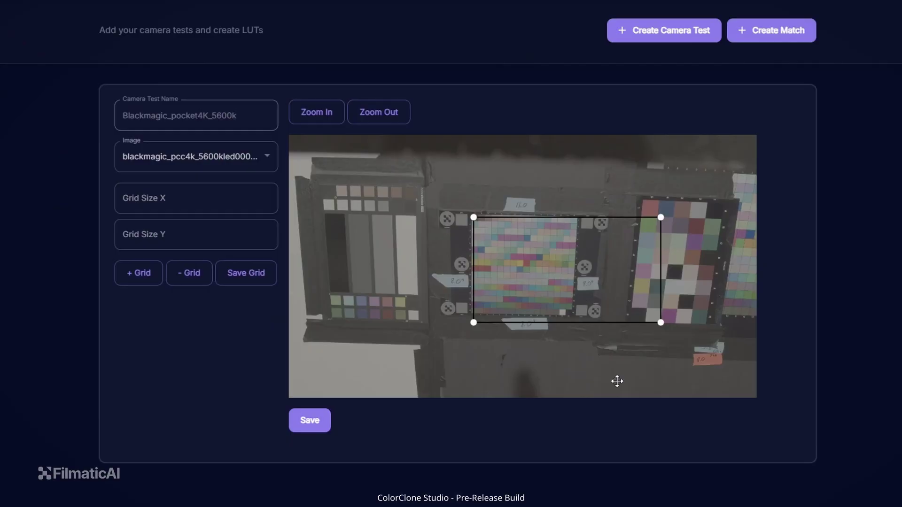
Fit the grid's corners onto the chart and choose SonyVenice2_5600k as the output camera.
drag(661, 217, 574, 220)
drag(473, 323, 473, 310)
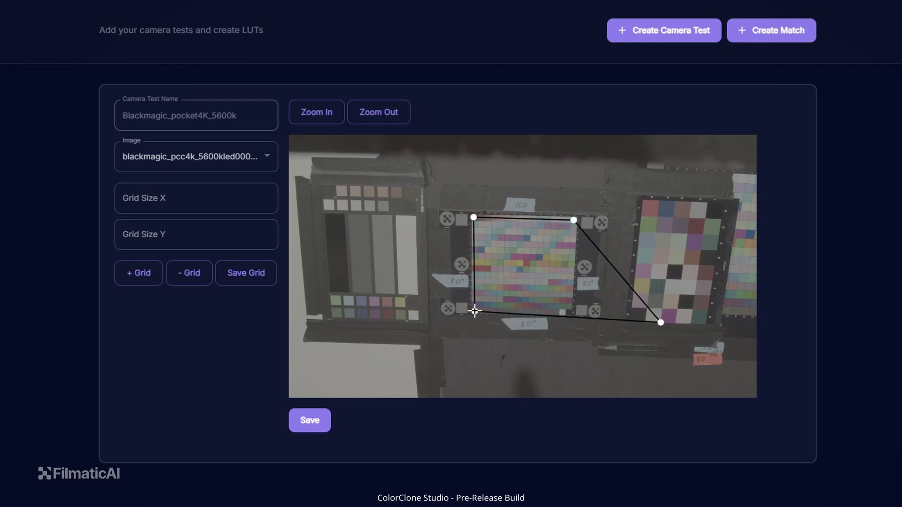
drag(661, 323, 572, 311)
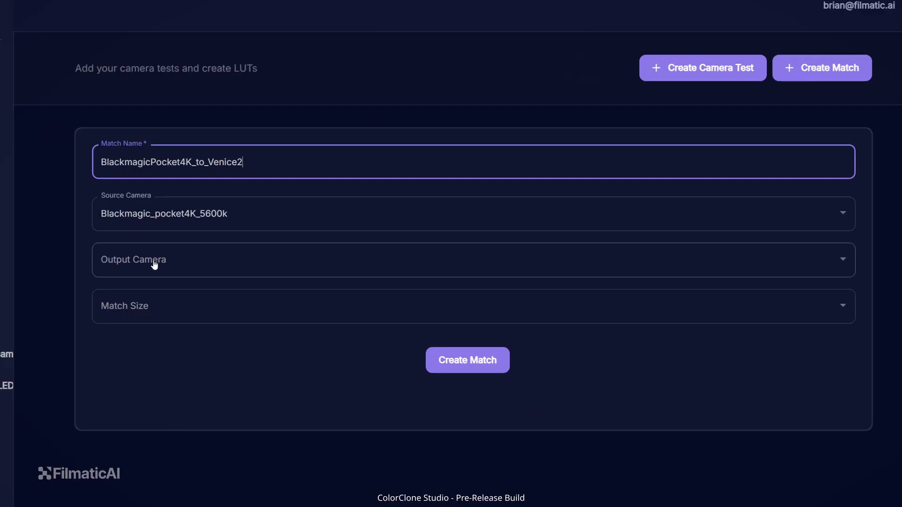
click(153, 260)
click(148, 296)
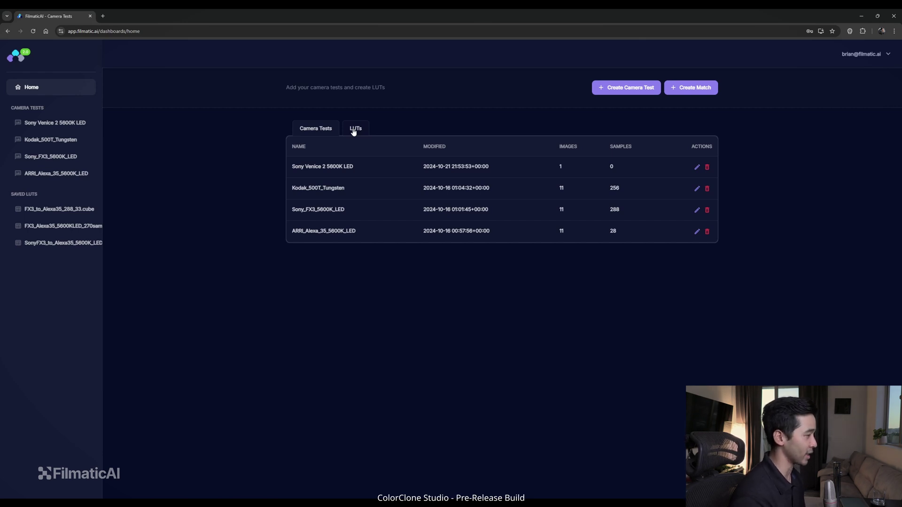
Look over the saved LUTs, then return to the Camera Tests list.
click(355, 133)
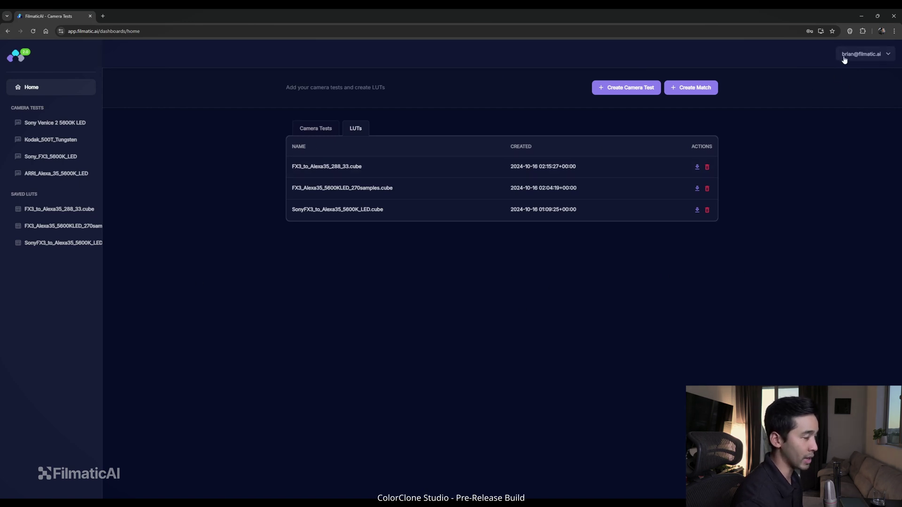
click(316, 128)
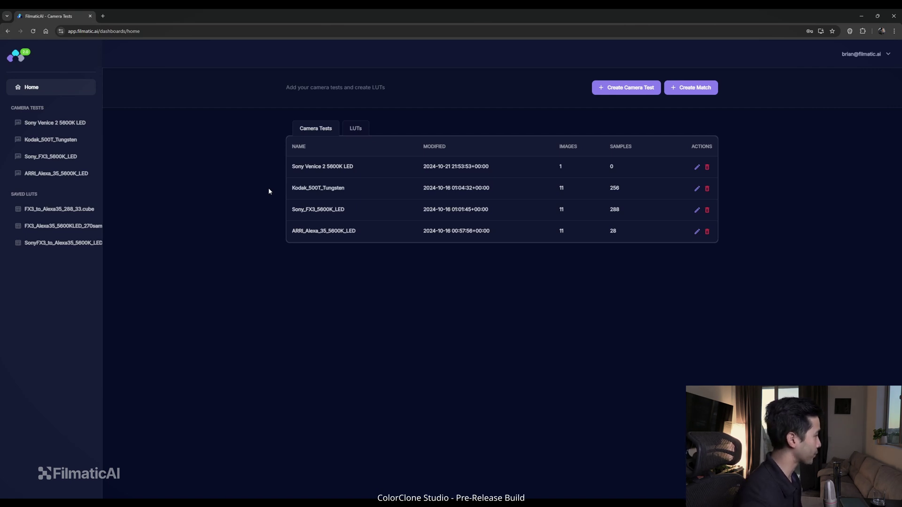
Start a new camera test named Blackmagic_pocket4K_5600k.
click(631, 89)
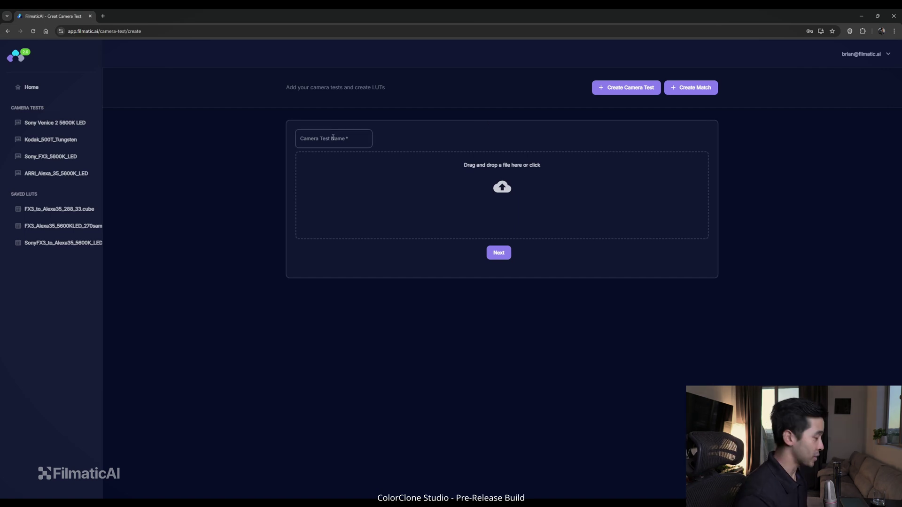
click(333, 138)
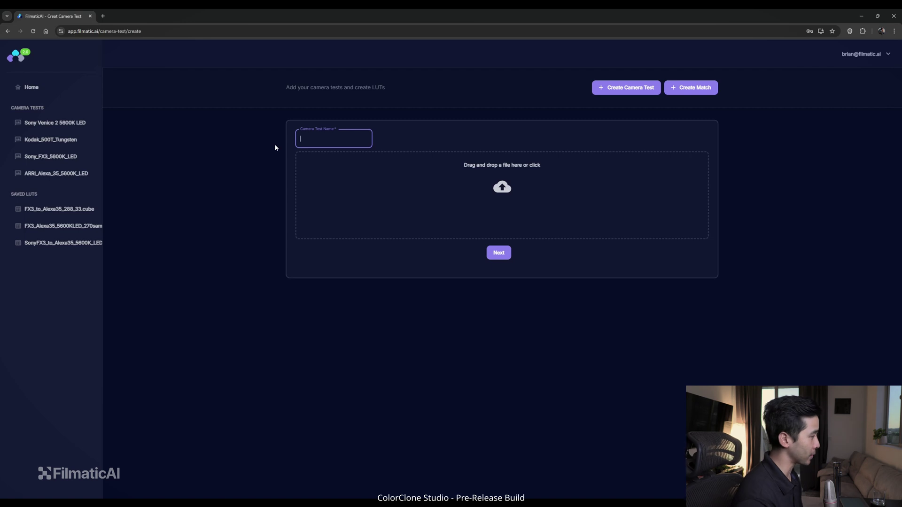
text(B)
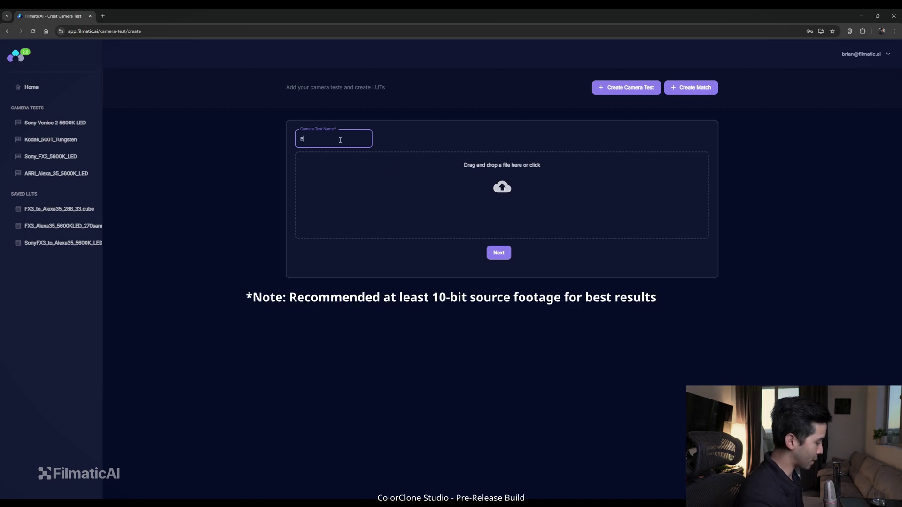
text(lack)
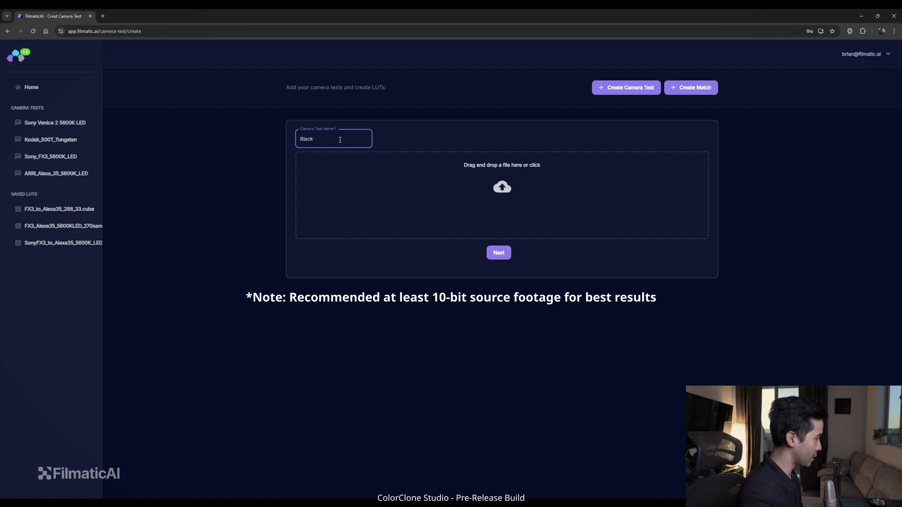
text(magic_pocket4K_)
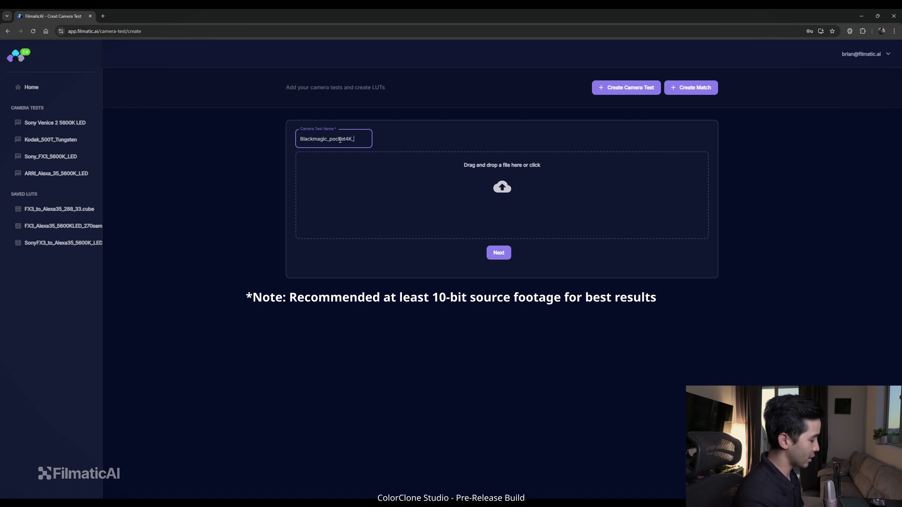
text(5600k)
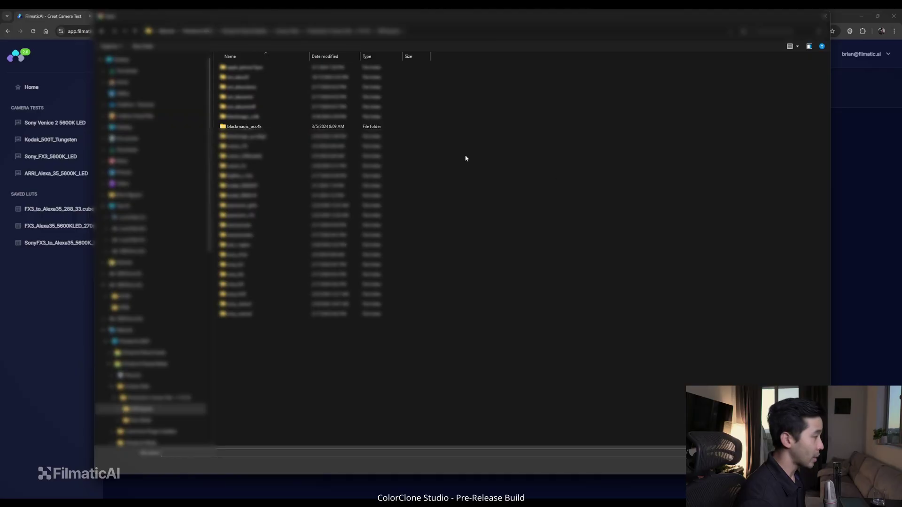
Upload all 11 EXR chart images from blackmagic_pcc4k > blackmagic_pcc4k_5600kled.
click(289, 130)
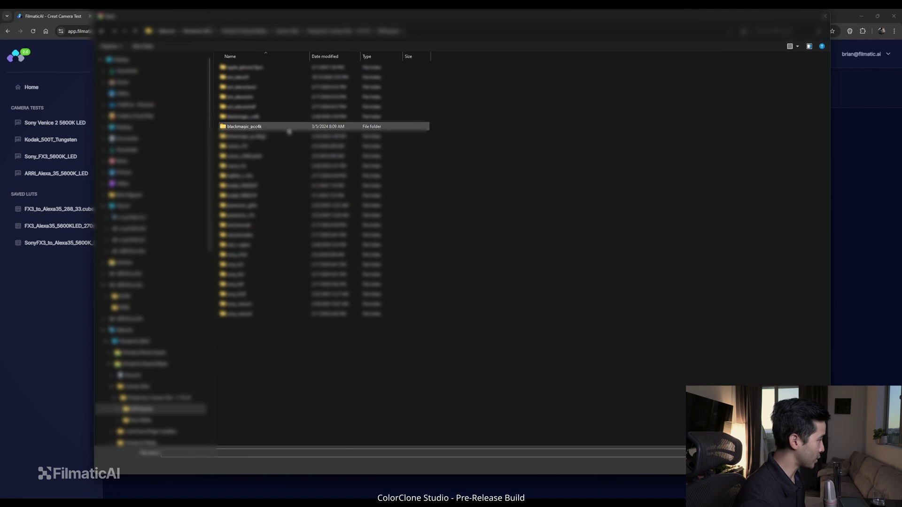
double_click(288, 127)
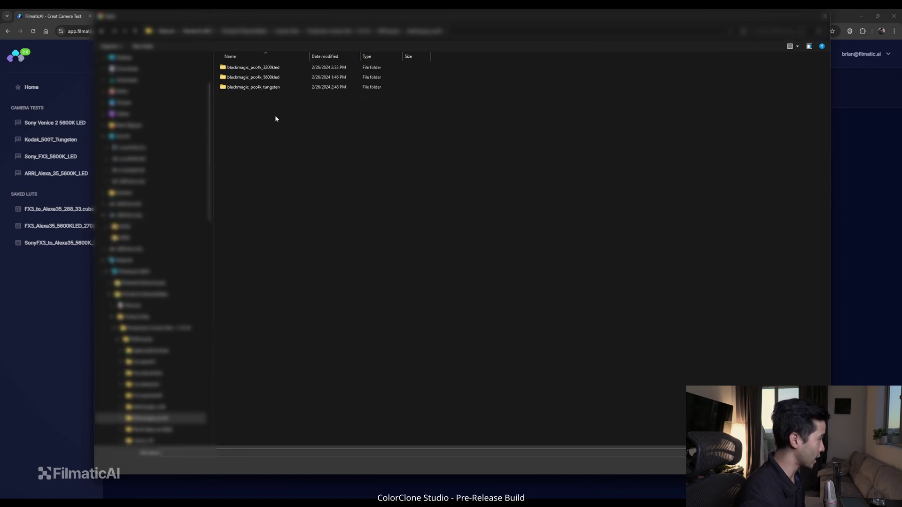
double_click(263, 77)
drag(325, 269, 262, 65)
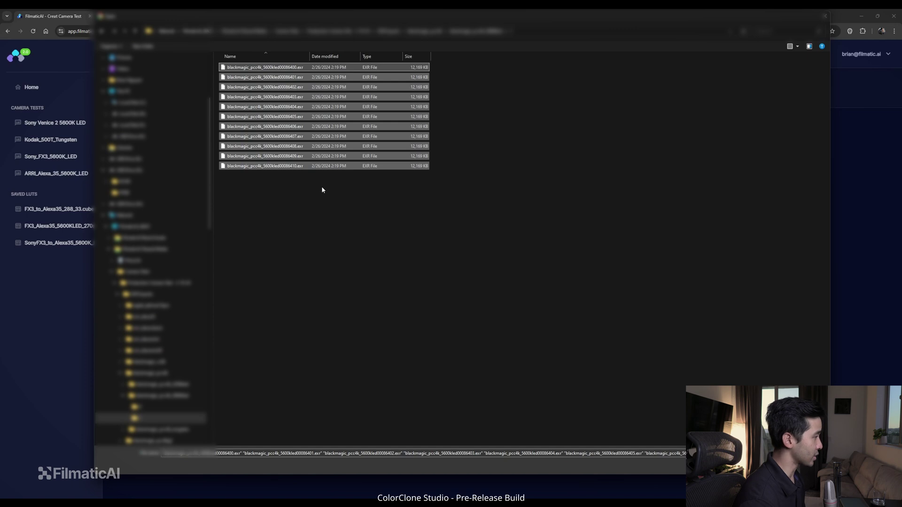
drag(322, 190, 264, 66)
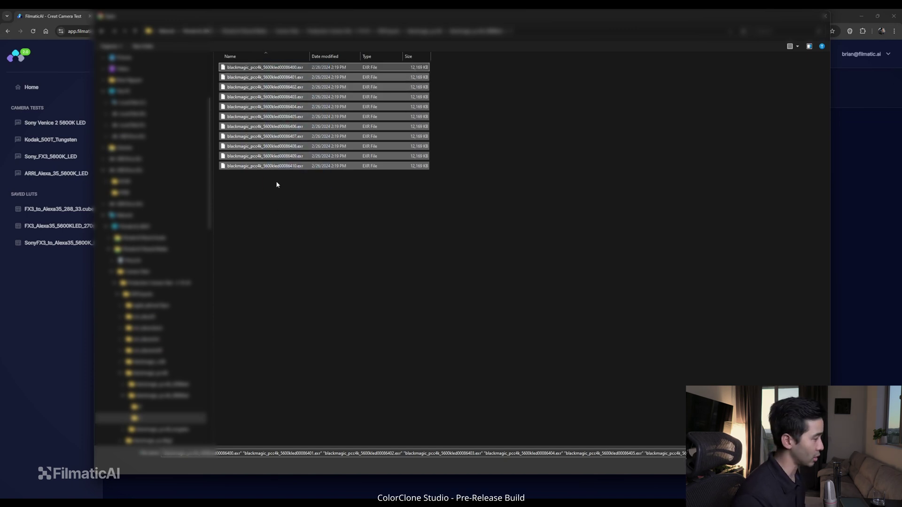
key(Return)
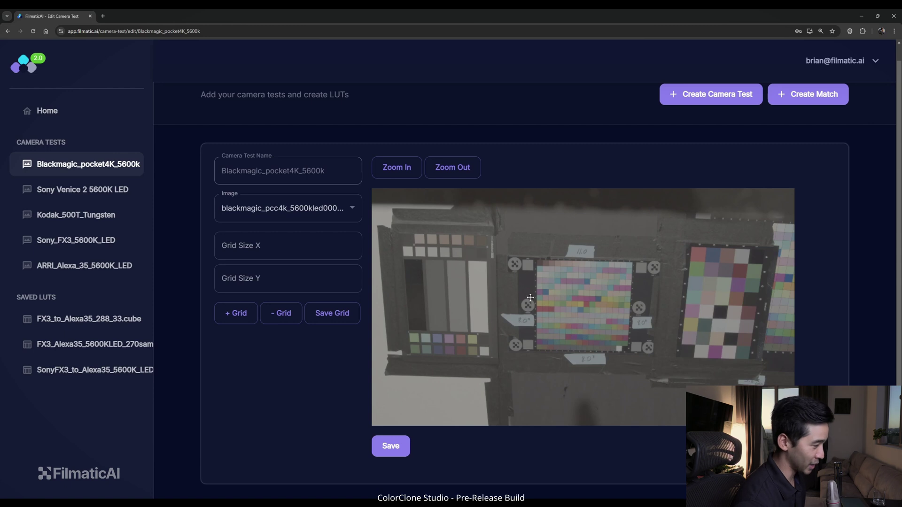
Compare chart images 00086401, 00086410, 00086405 and 00086406, returning to 00086405.
click(340, 210)
click(309, 238)
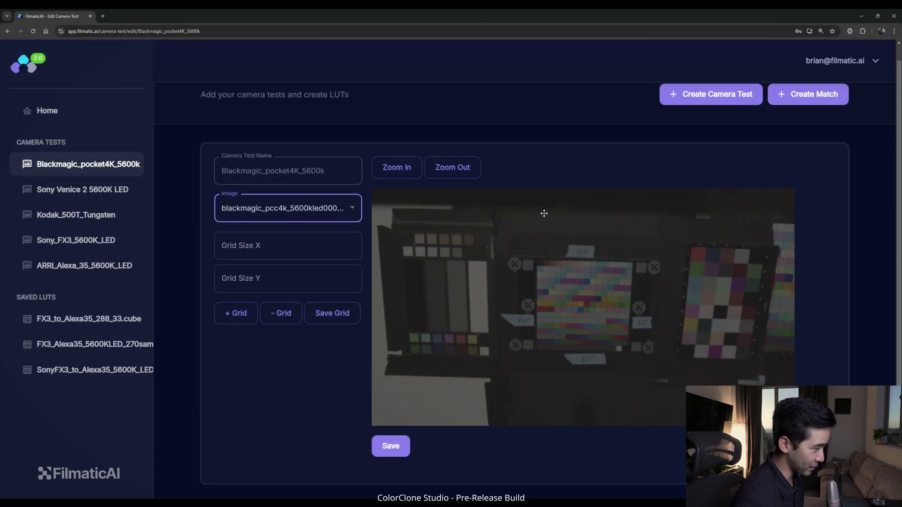
click(350, 211)
click(282, 399)
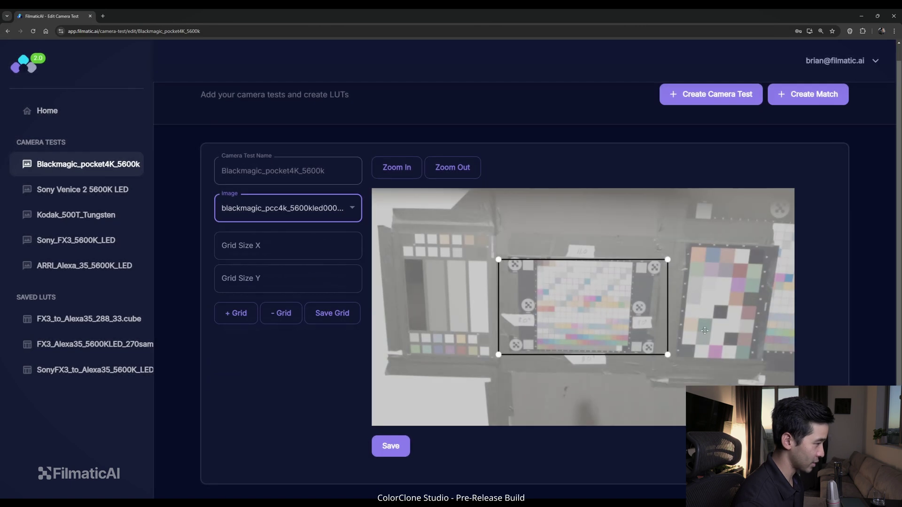
click(323, 219)
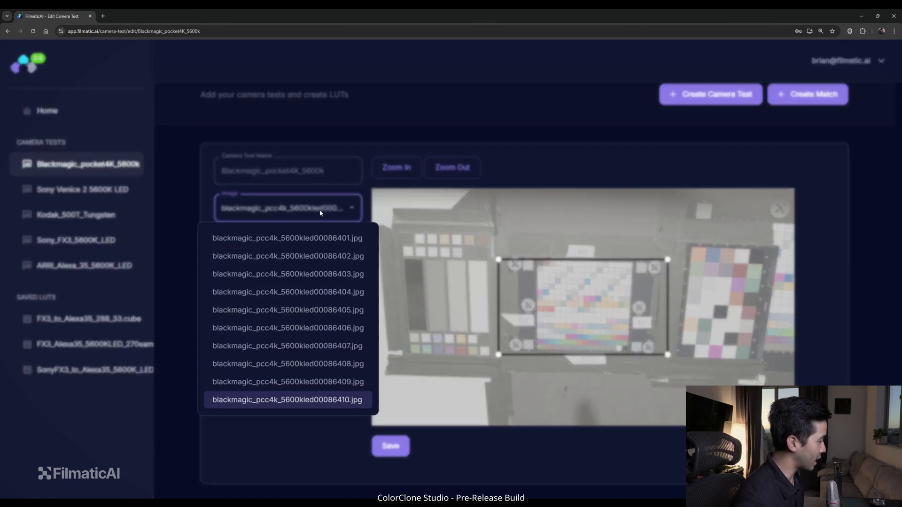
click(309, 311)
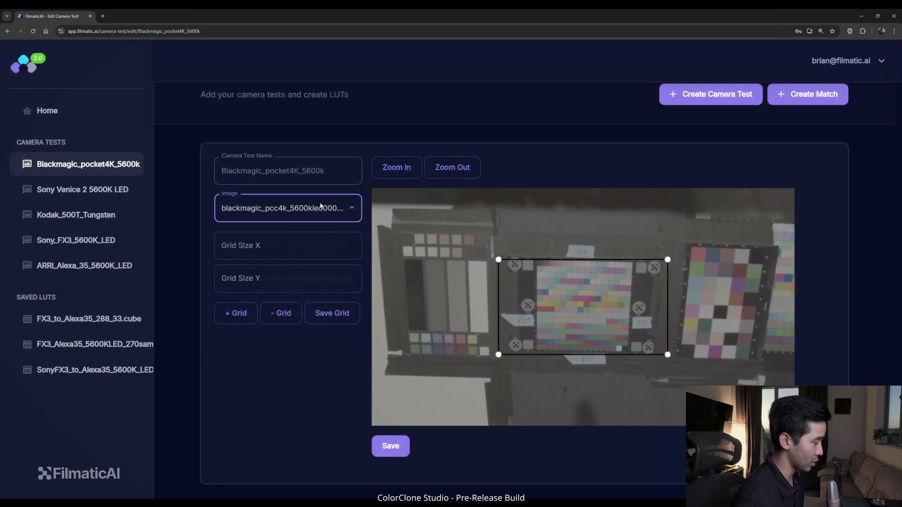
click(352, 207)
click(324, 330)
click(305, 211)
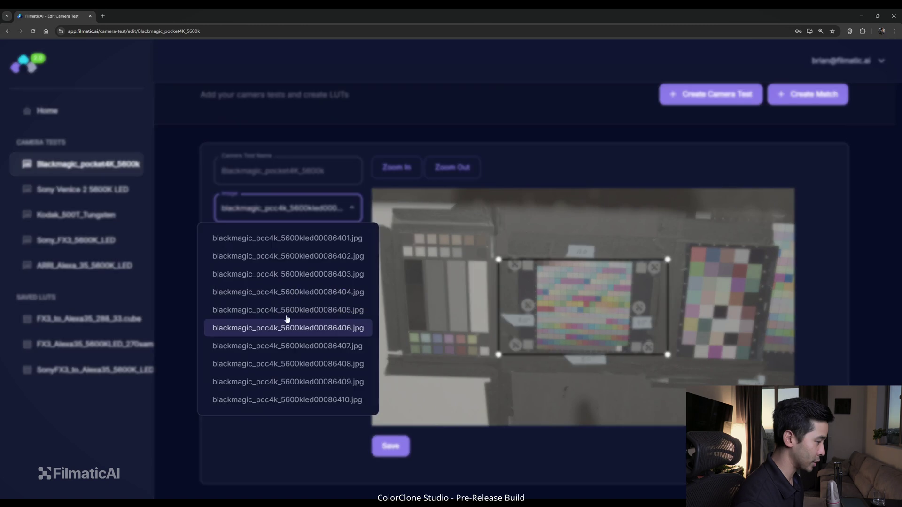
click(280, 311)
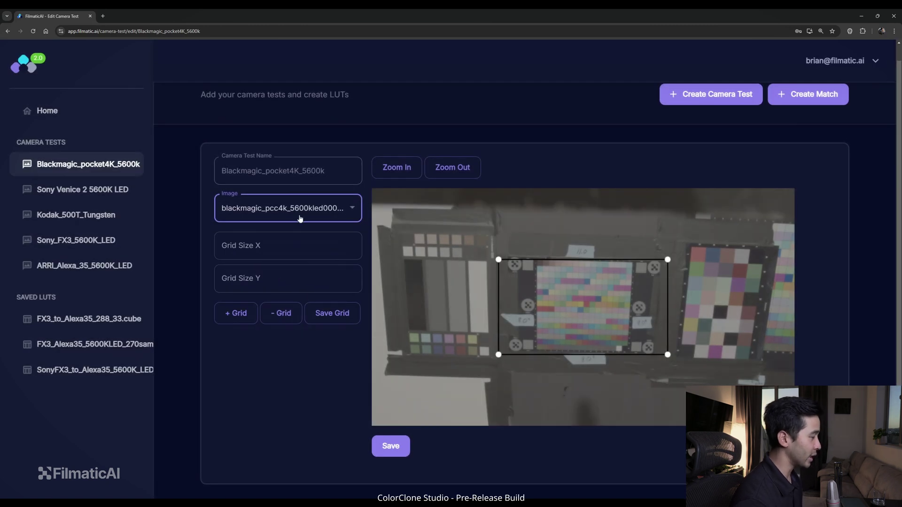
Settle on the chosen image and move the grid box onto the central chart, pulling in its top-left corner.
click(300, 219)
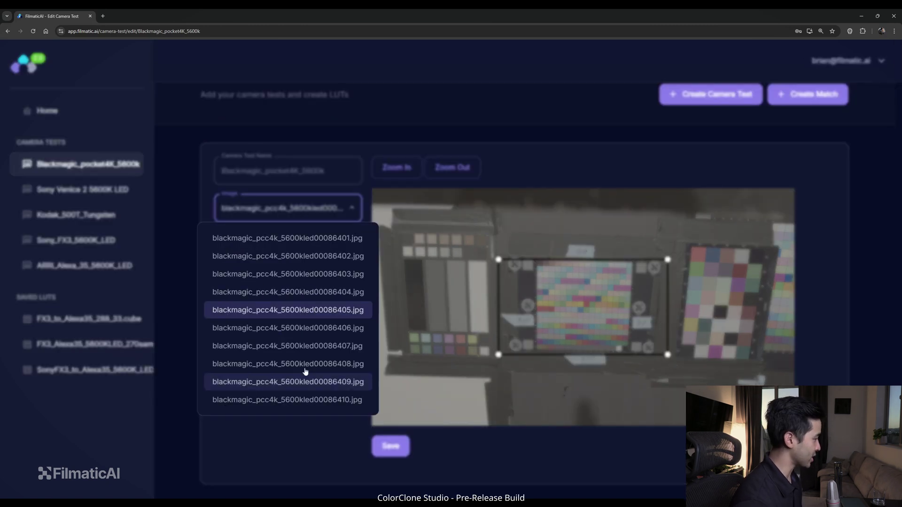
click(291, 329)
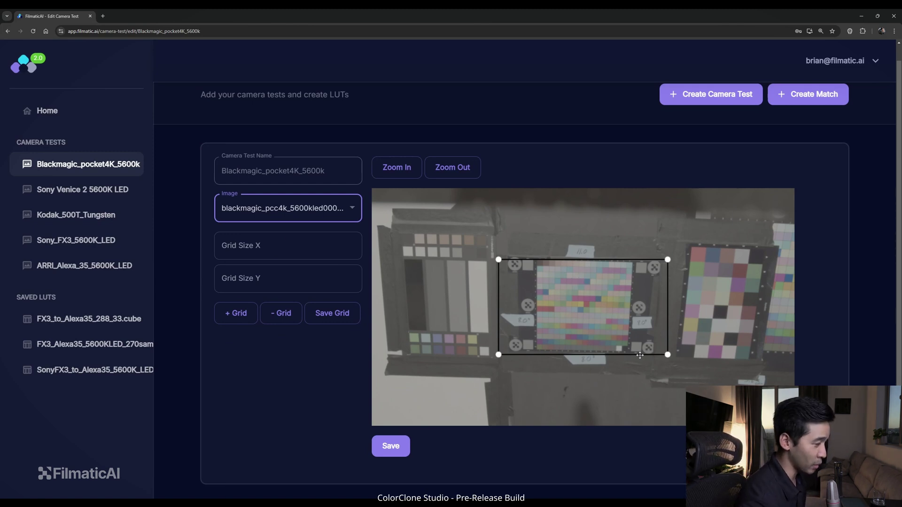
mouse_move(590, 285)
mouse_down()
mouse_move(643, 291)
mouse_move(595, 288)
mouse_move(600, 283)
mouse_up()
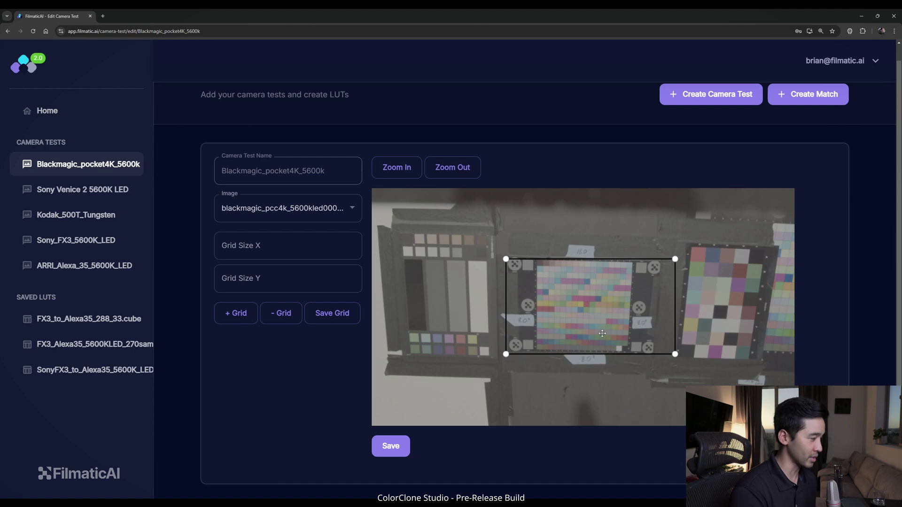
drag(506, 258, 539, 263)
Pull the grid's other three corners onto the chart and set the grid to 16 columns.
drag(675, 259, 629, 265)
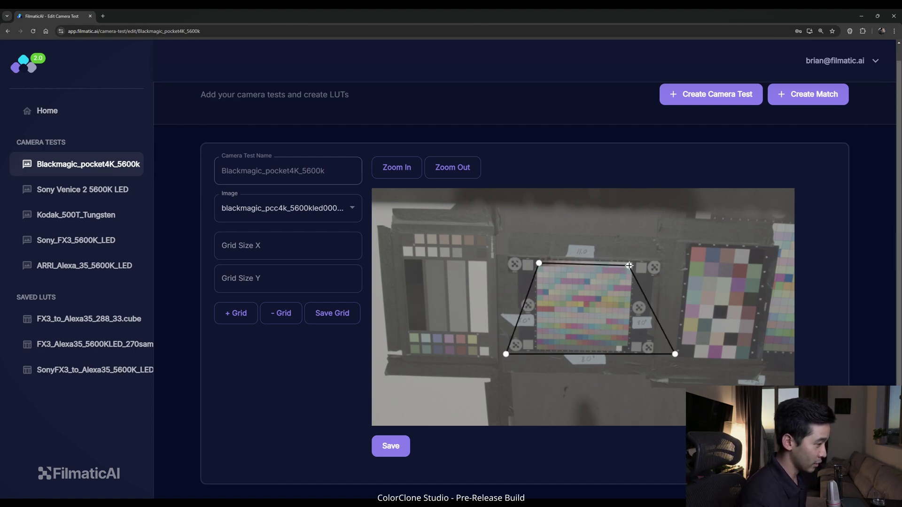
drag(675, 355, 624, 349)
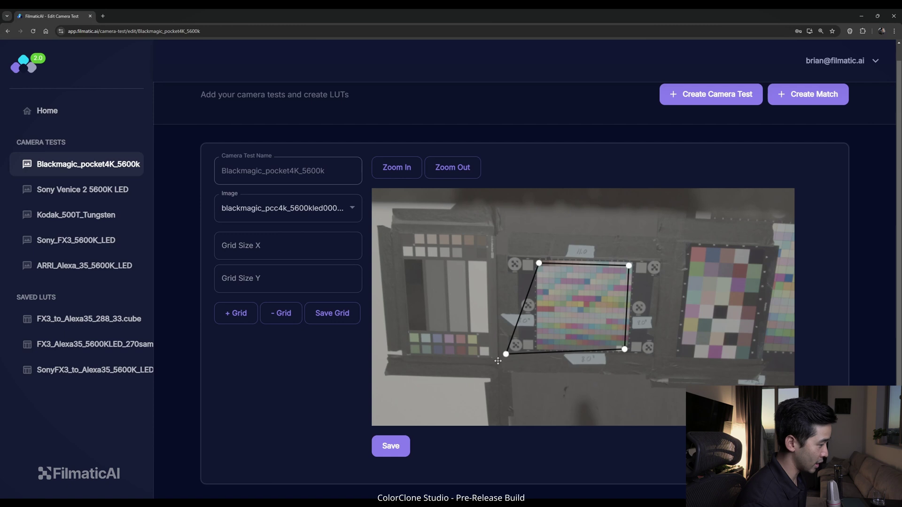
drag(505, 354, 538, 348)
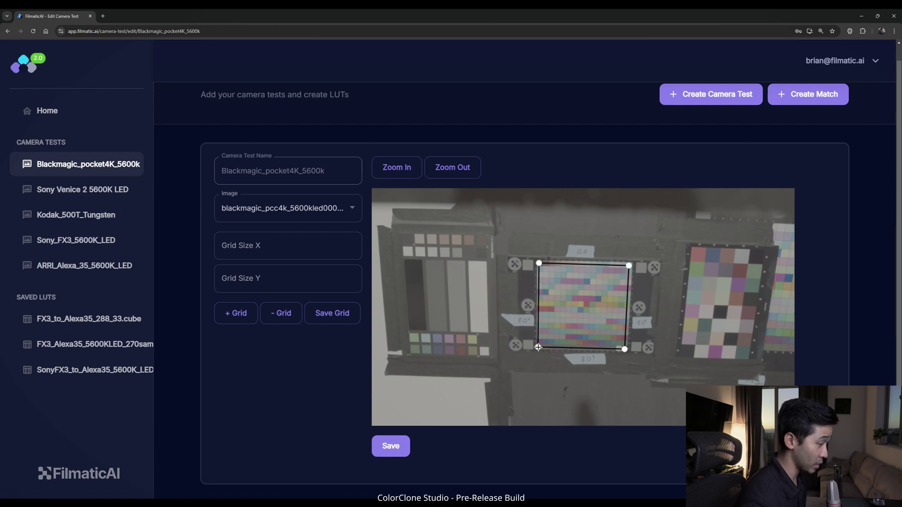
click(309, 258)
text(1)
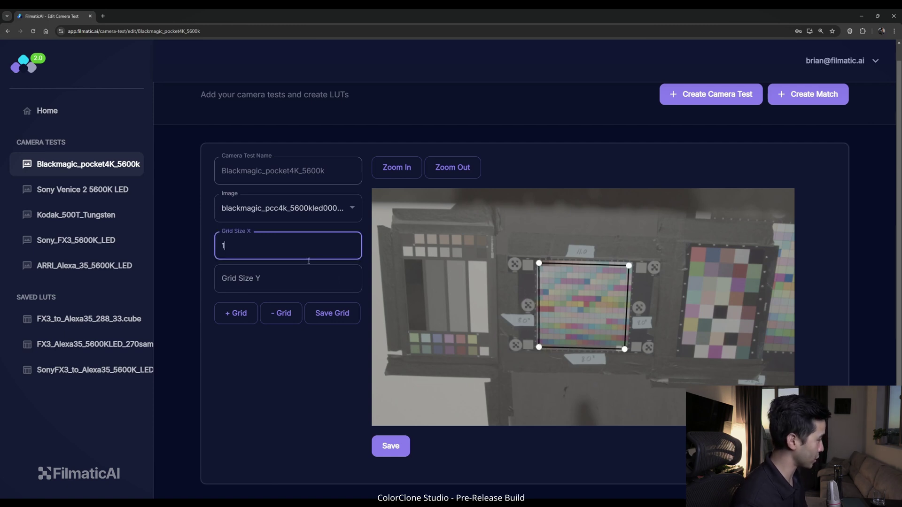
text(6)
click(288, 279)
Zoom in twice and fine-align all four grid corners with the chart's patch corners.
click(332, 313)
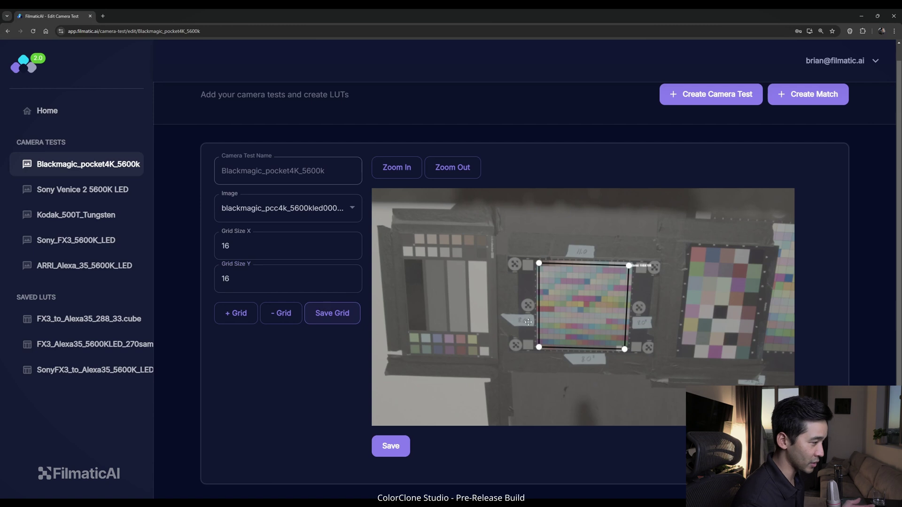
click(397, 167)
scroll(639, 330, down, 3)
drag(541, 429, 651, 429)
drag(824, 283, 824, 277)
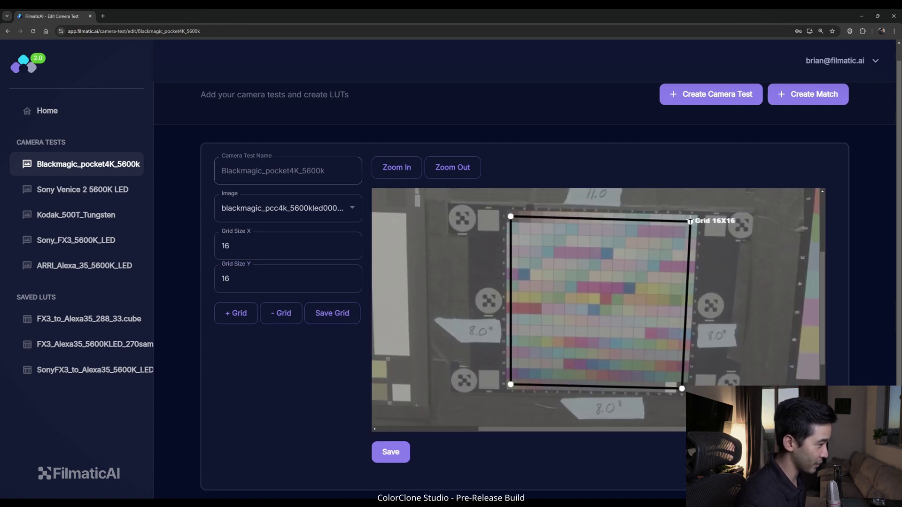
drag(689, 221, 692, 219)
drag(512, 217, 513, 216)
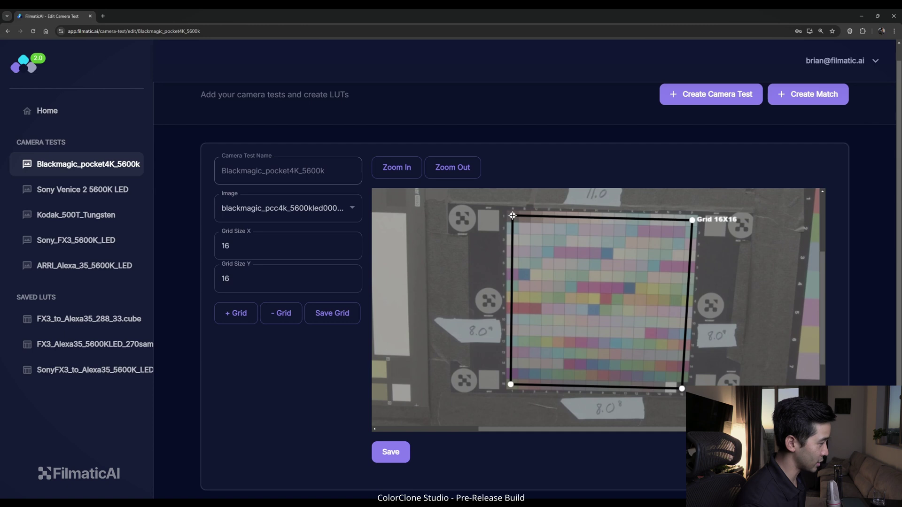
drag(510, 384, 511, 387)
drag(682, 389, 684, 388)
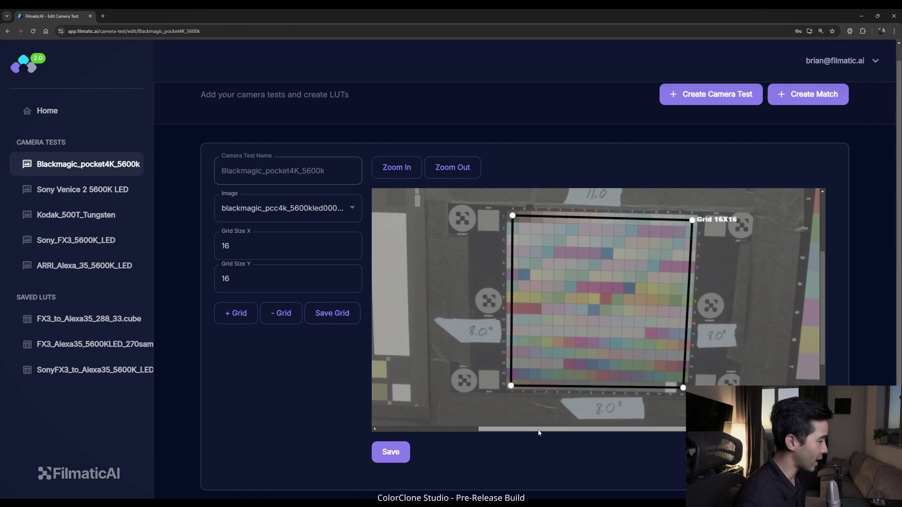
drag(537, 430, 439, 429)
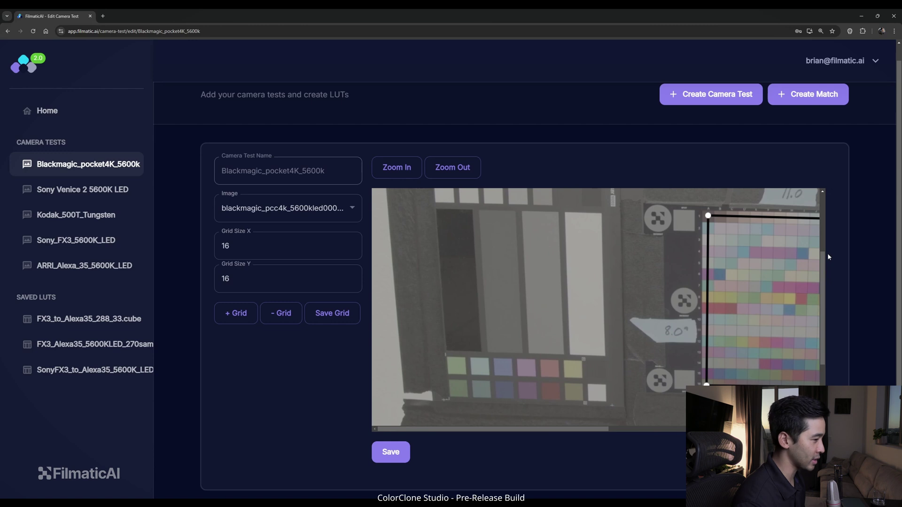
Set the grid size to 4 by 1 and add a new grid.
scroll(821, 262, up, 1)
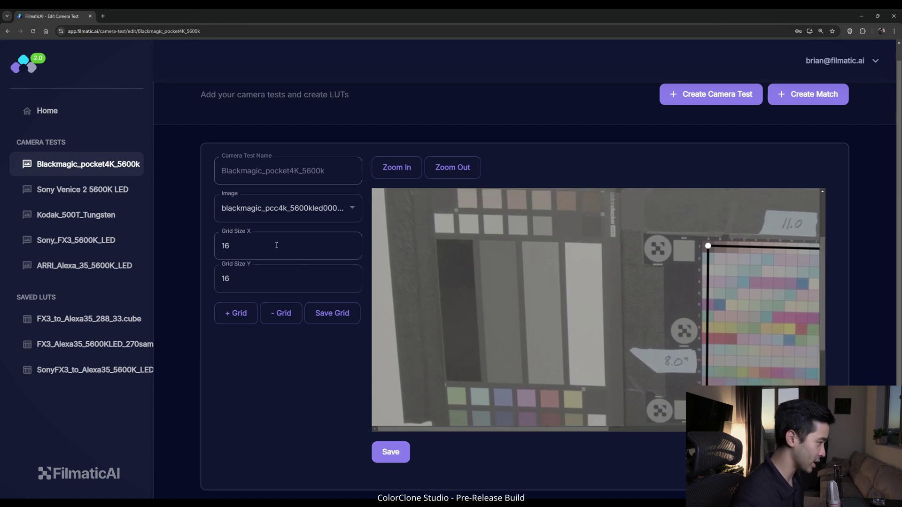
double_click(244, 246)
key(BackSpace)
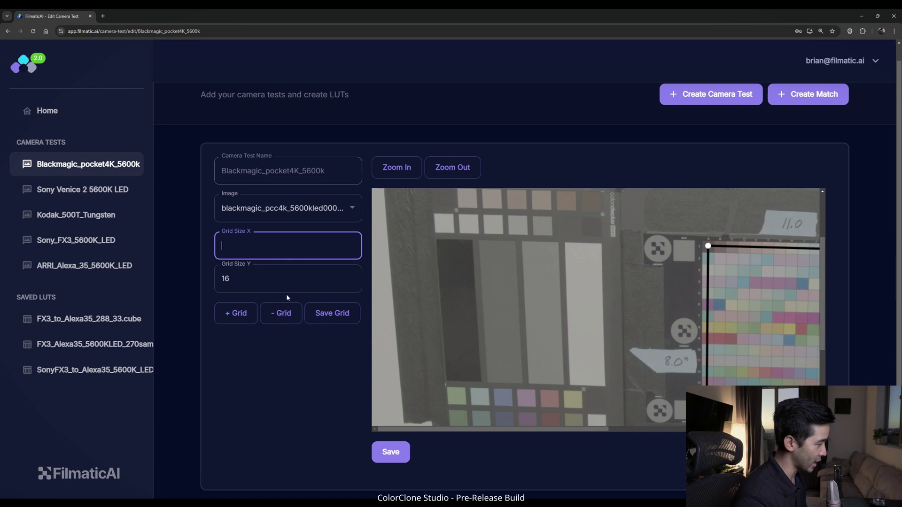
text(4)
key(Tab)
text(1)
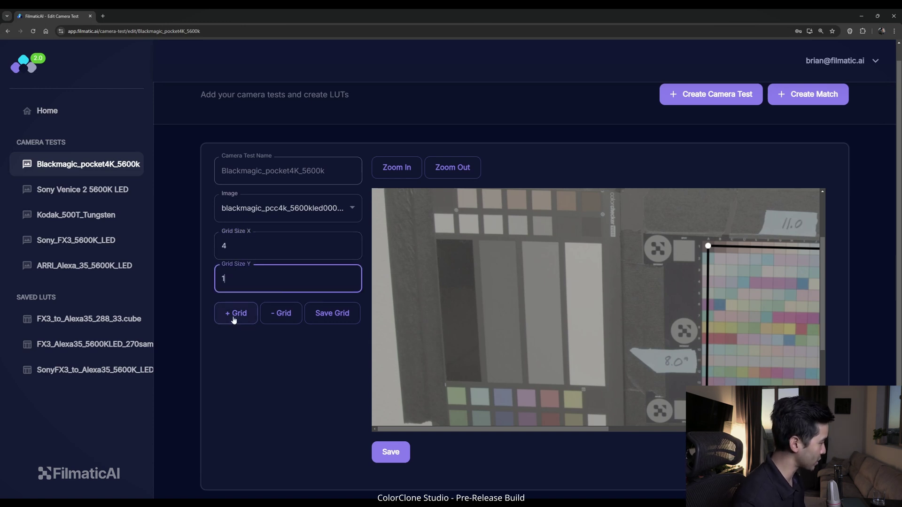
click(236, 314)
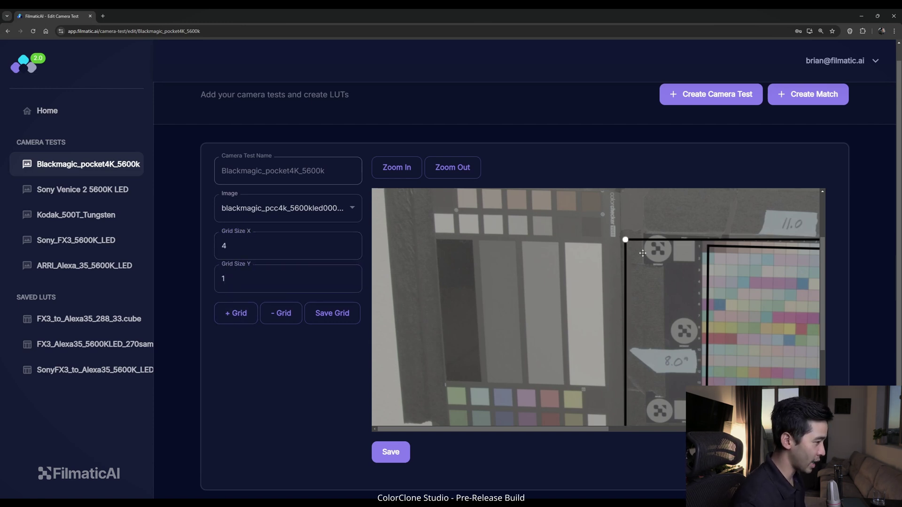
Stretch the 4x1 grid across the grey-scale bars and save it.
scroll(584, 371, up, 2)
drag(631, 410, 588, 407)
scroll(588, 407, down, 4)
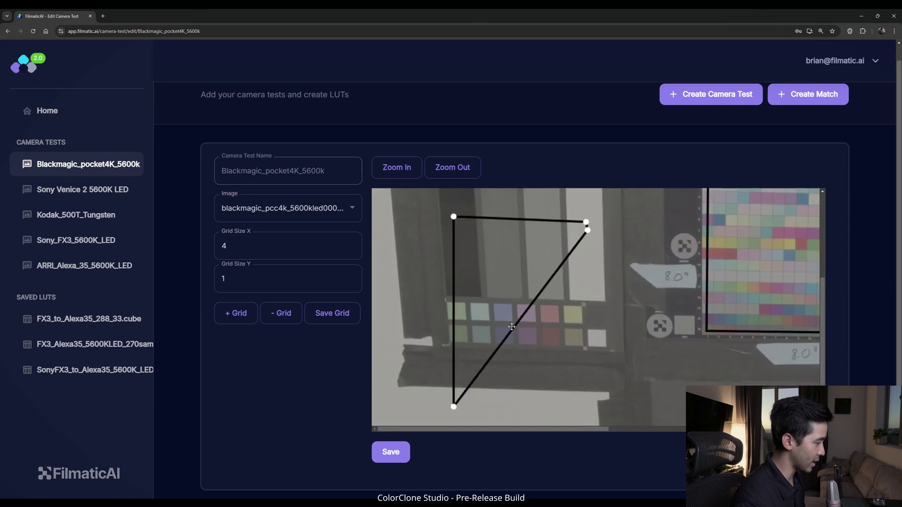
drag(455, 403, 452, 221)
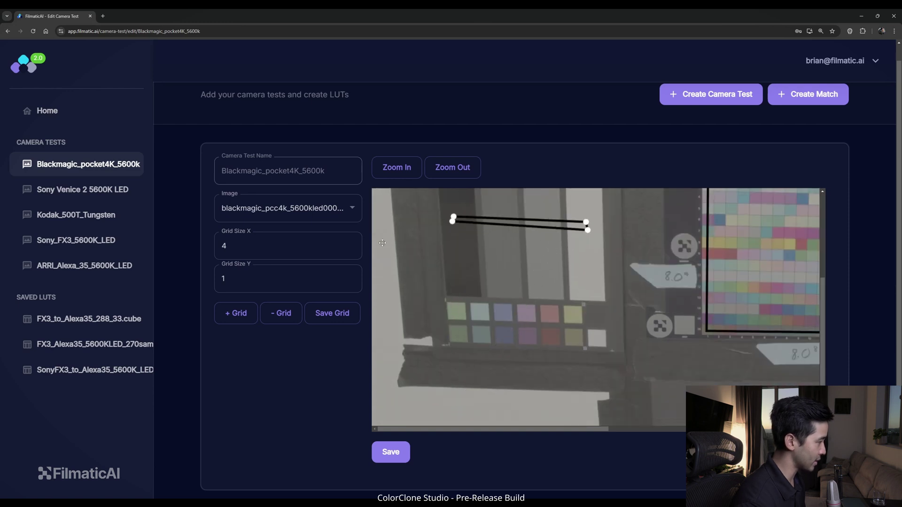
click(333, 313)
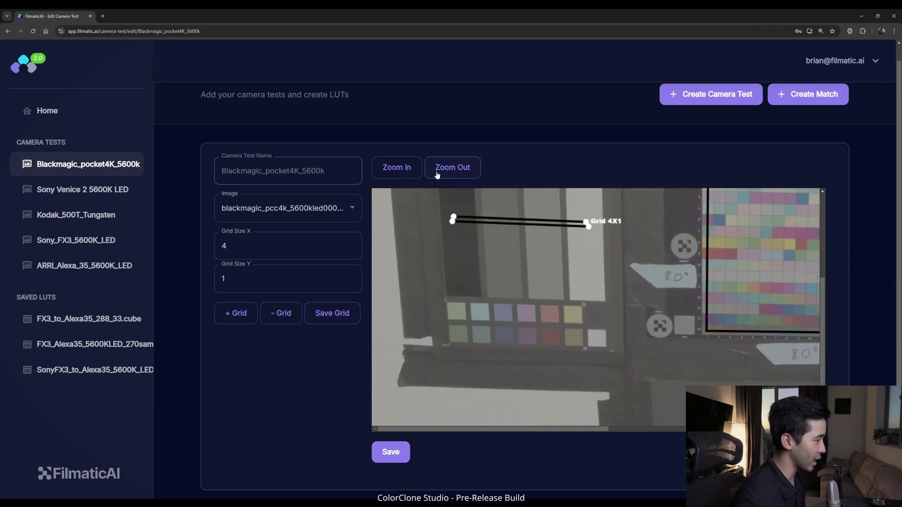
click(452, 169)
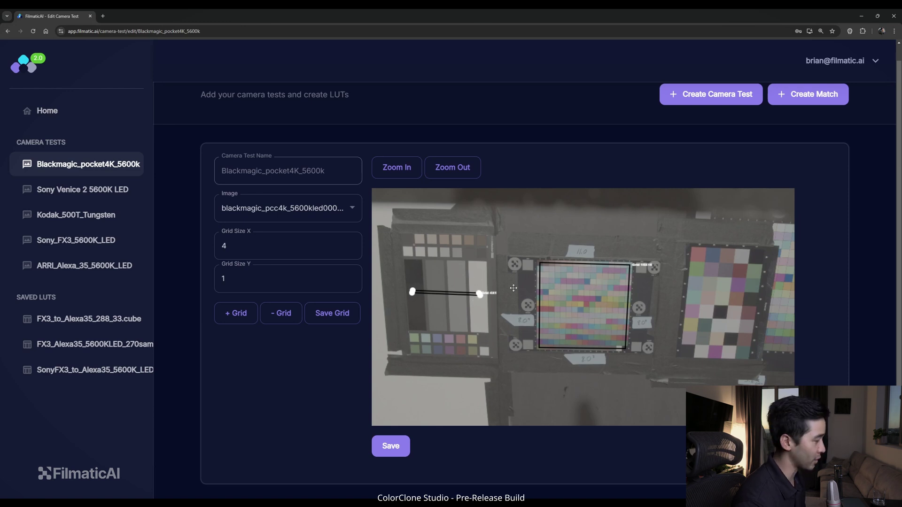
click(409, 243)
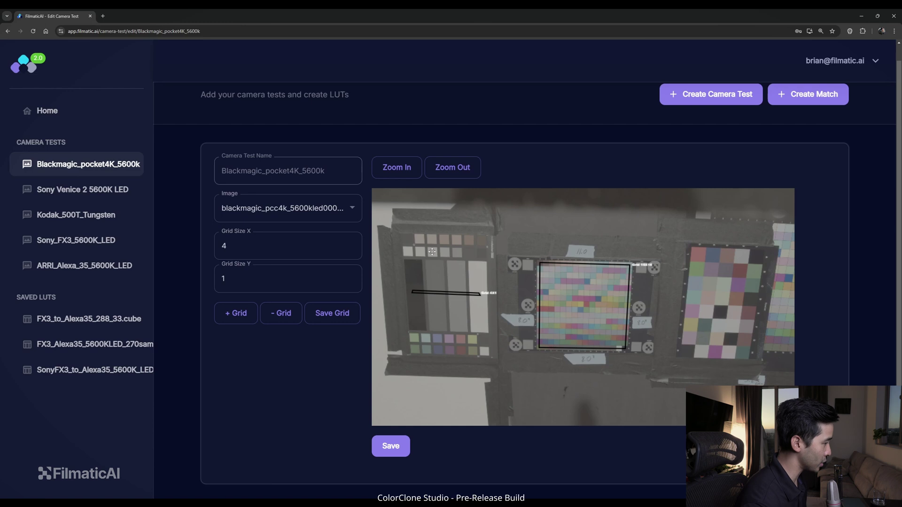
Add a 7x2 grid over the small top-left patches and save the camera test.
double_click(244, 246)
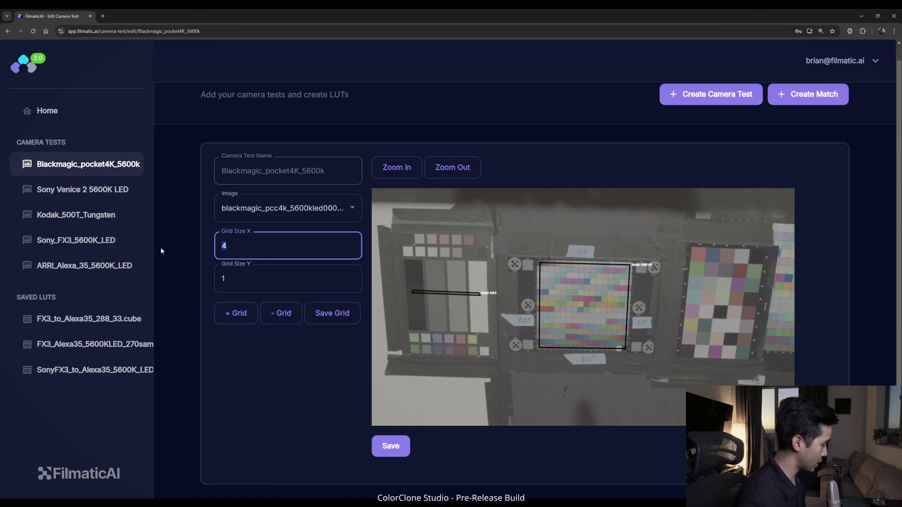
text(7)
double_click(252, 284)
text(2)
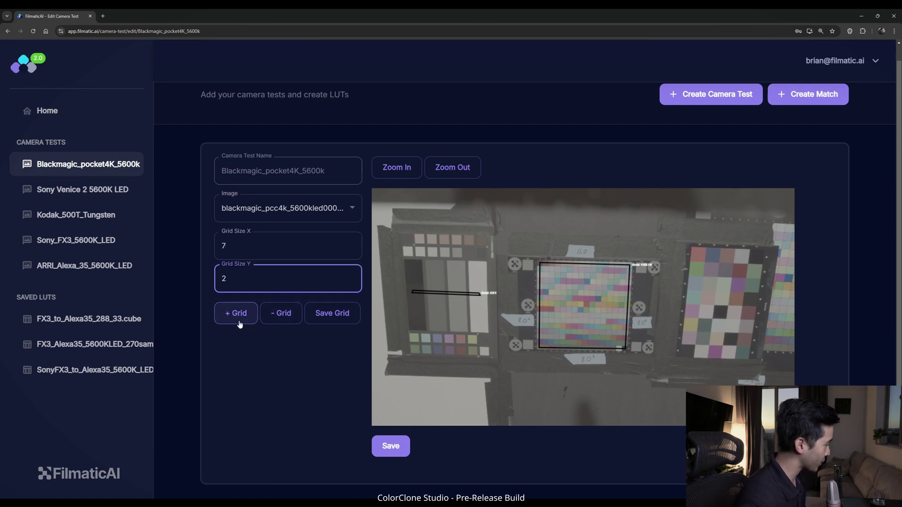
click(230, 317)
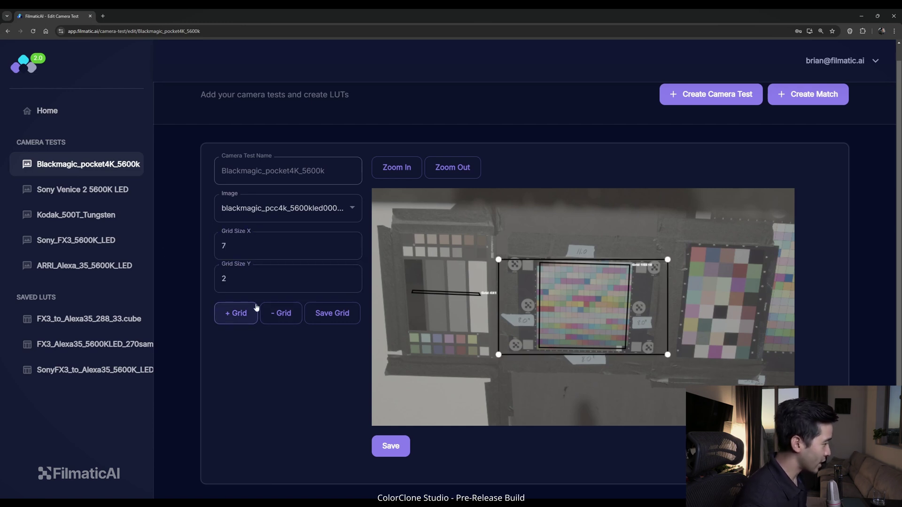
click(392, 448)
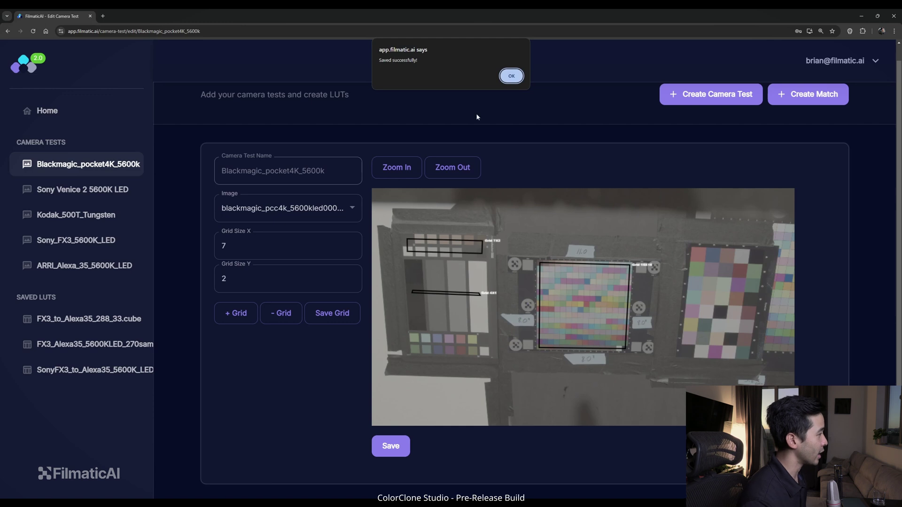
Dismiss the save confirmation and start a new camera test named SonyVenice2_5600k.
click(512, 76)
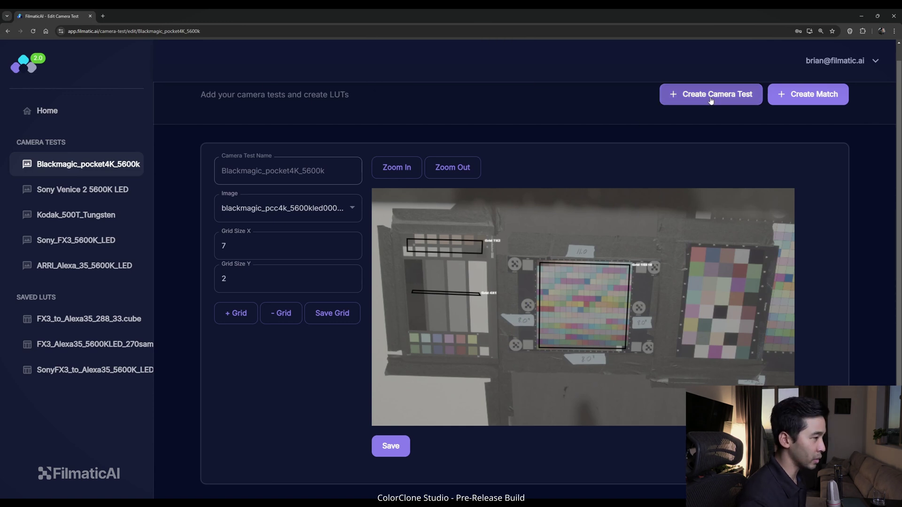
click(712, 97)
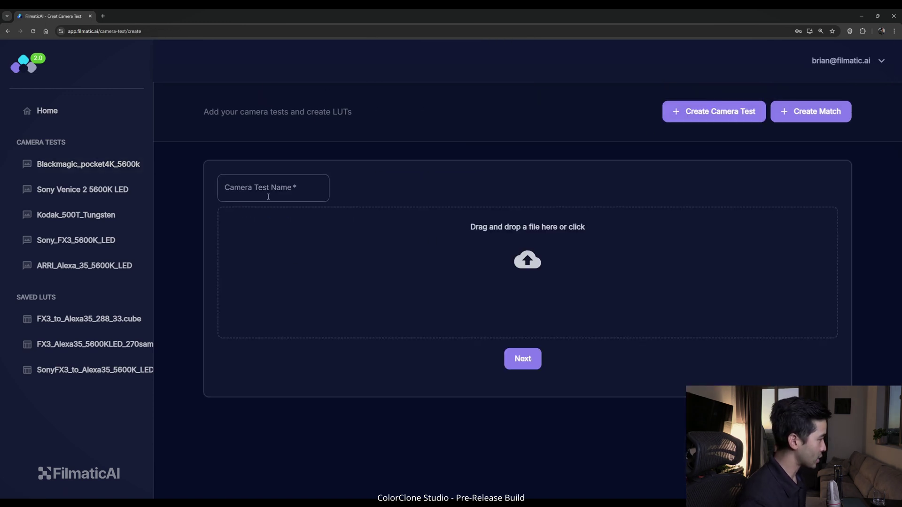
click(289, 185)
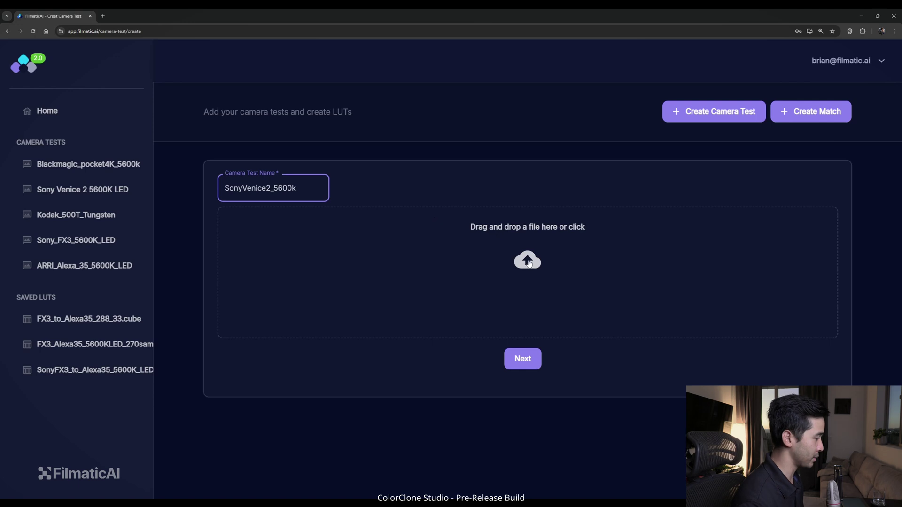
Upload all eleven Sony Venice 2 EXR frames and continue.
click(529, 263)
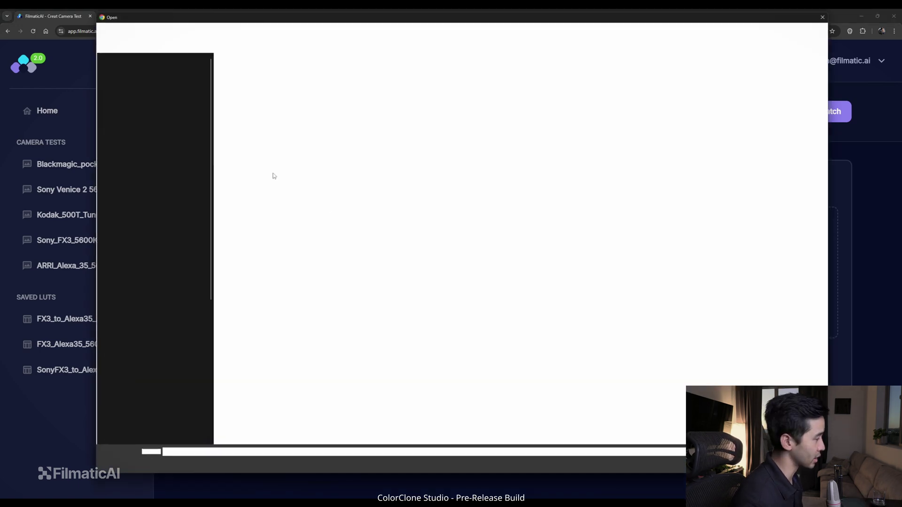
double_click(298, 315)
double_click(281, 77)
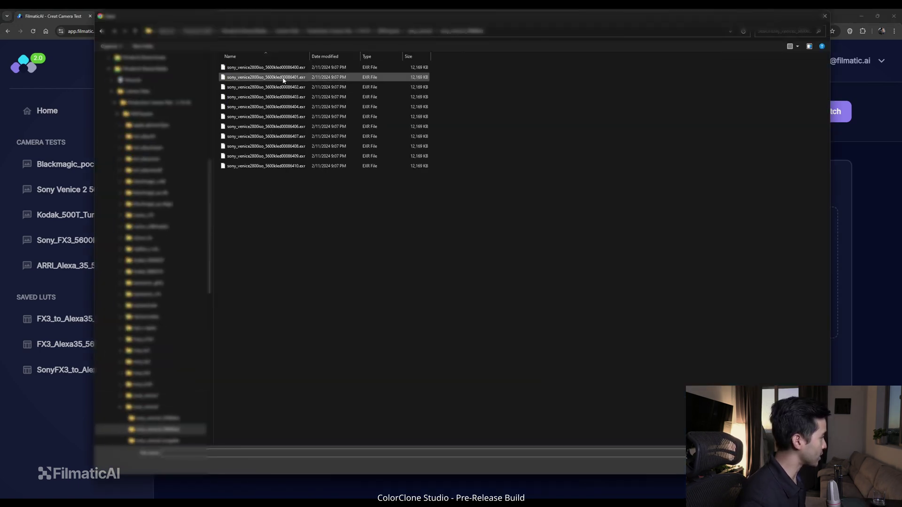
key(ctrl+a)
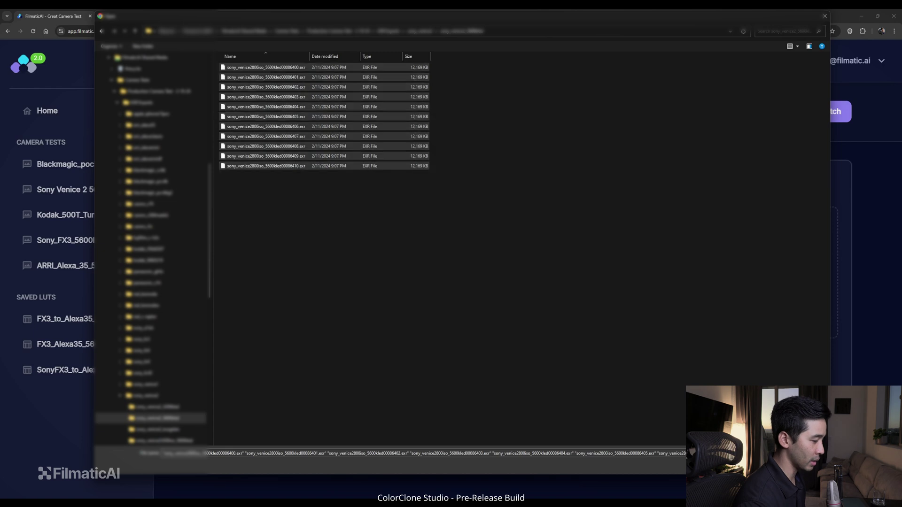
key(Return)
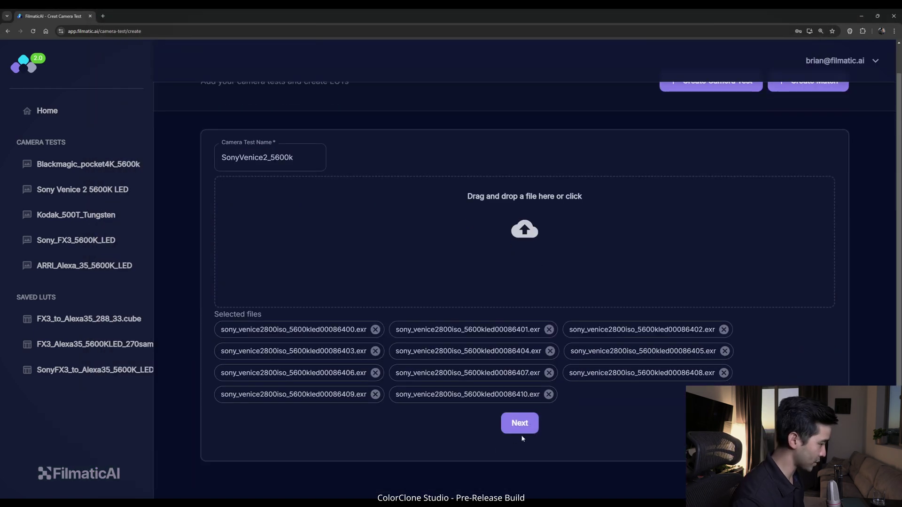
click(522, 429)
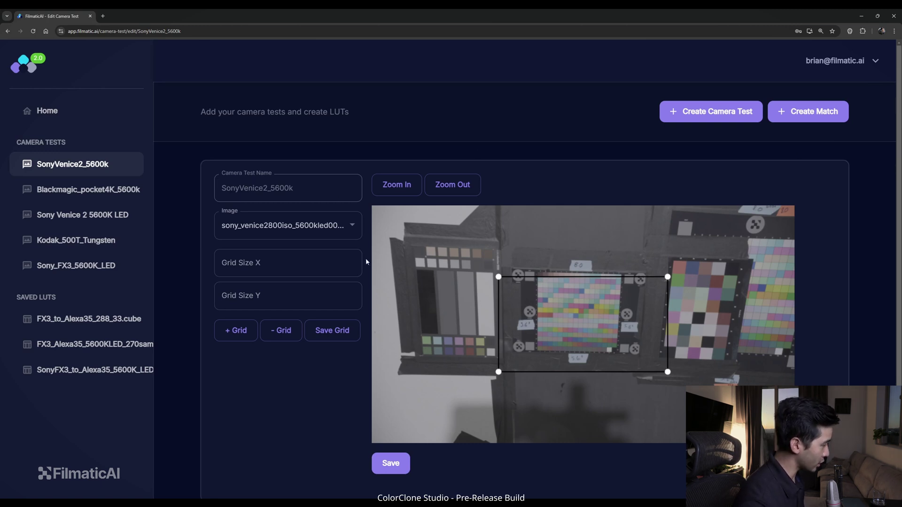
Briefly check the Blackmagic test, then drag the Venice grid and its corners onto the central chart.
click(91, 194)
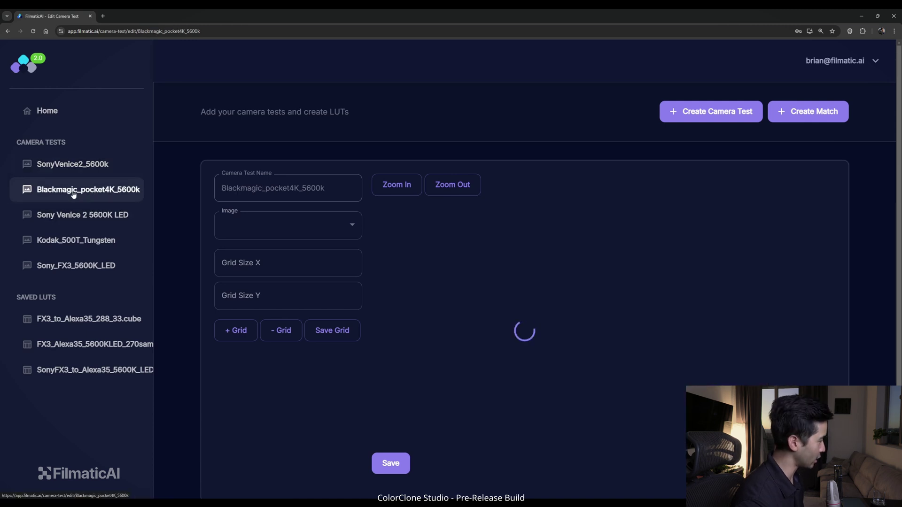
click(69, 167)
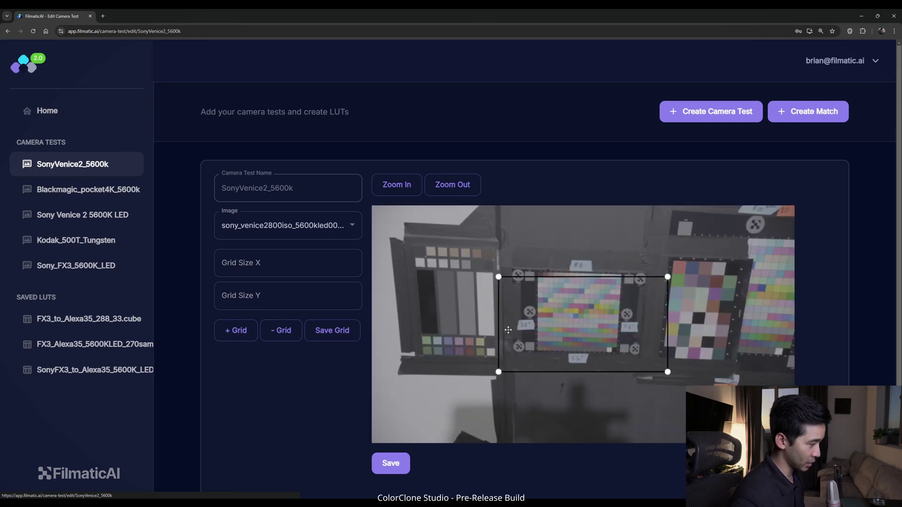
drag(543, 318, 585, 315)
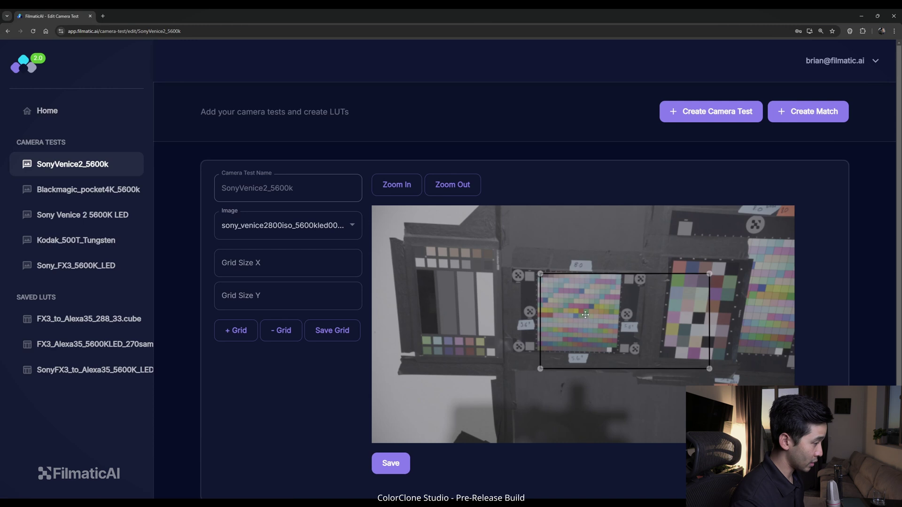
drag(709, 273, 620, 276)
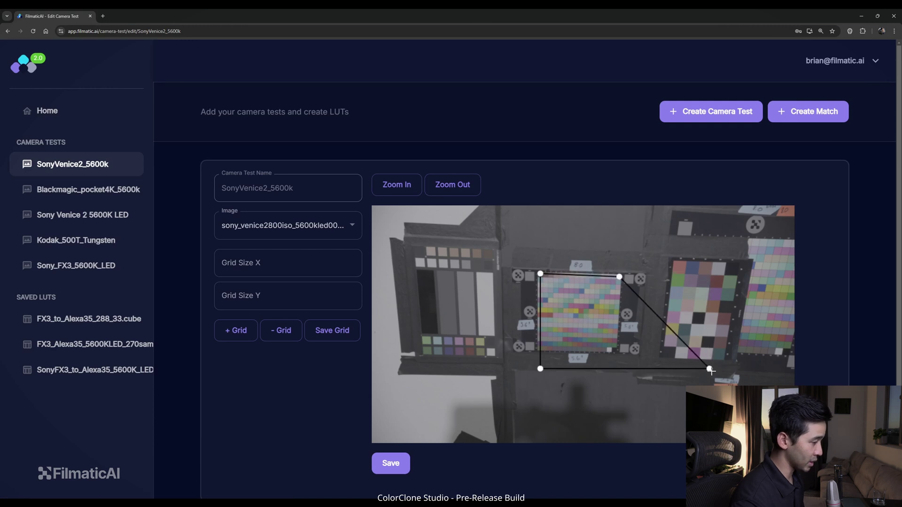
drag(709, 369, 614, 350)
drag(540, 368, 539, 349)
Set the grid size to 16 by 16 columns and rows.
click(283, 264)
text(16)
click(270, 297)
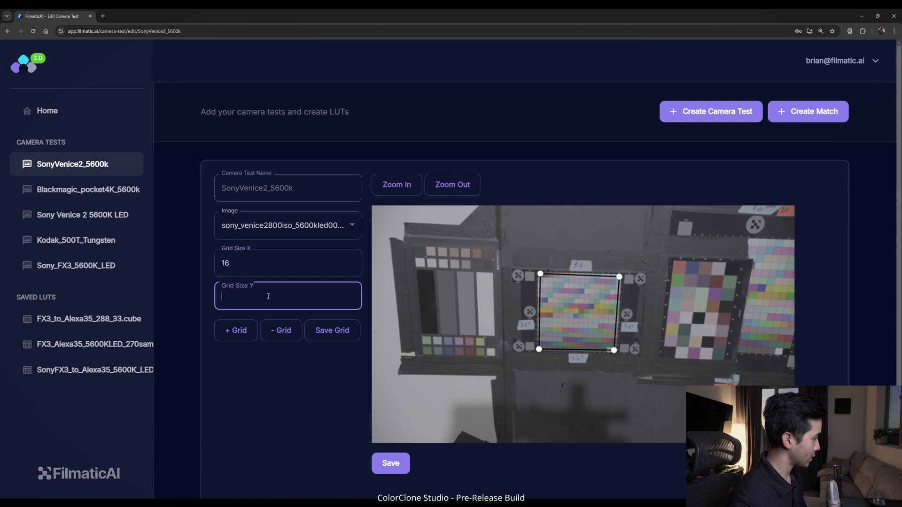
text(16)
click(332, 330)
Zoom in, fine-tune the grid corners to the chart edges, and save the grid.
click(397, 185)
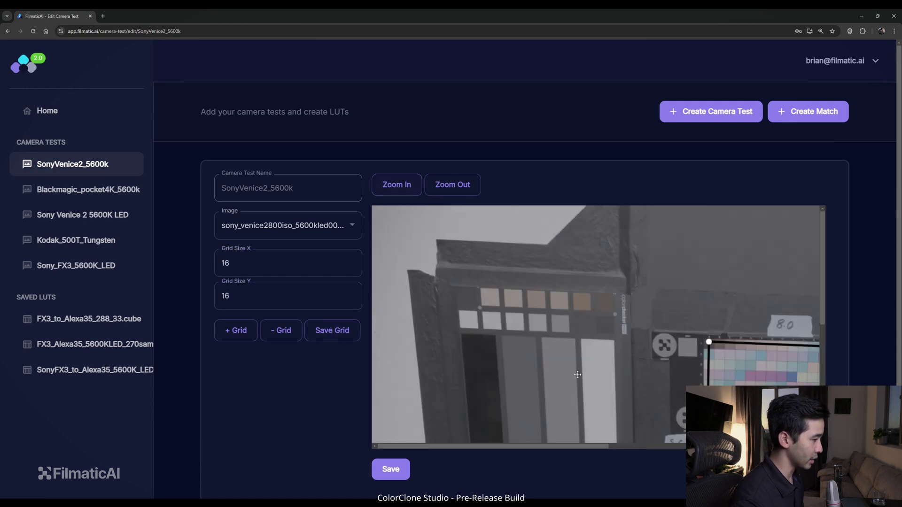
drag(817, 329, 699, 336)
scroll(699, 336, down, 3)
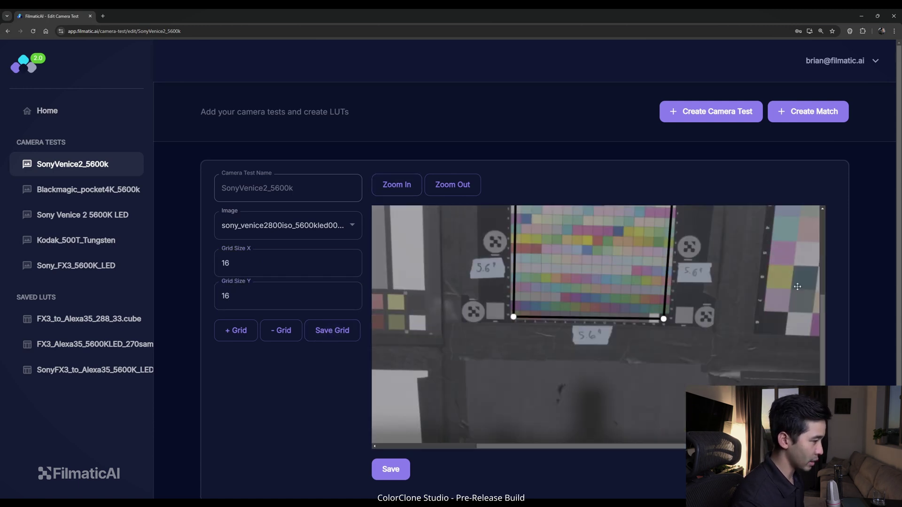
scroll(742, 268, up, 1)
drag(673, 244, 674, 243)
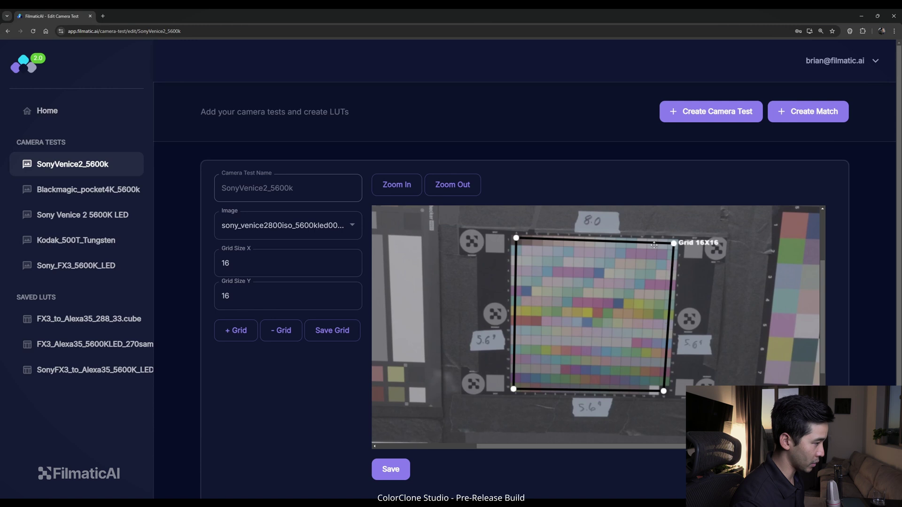
drag(517, 238, 516, 239)
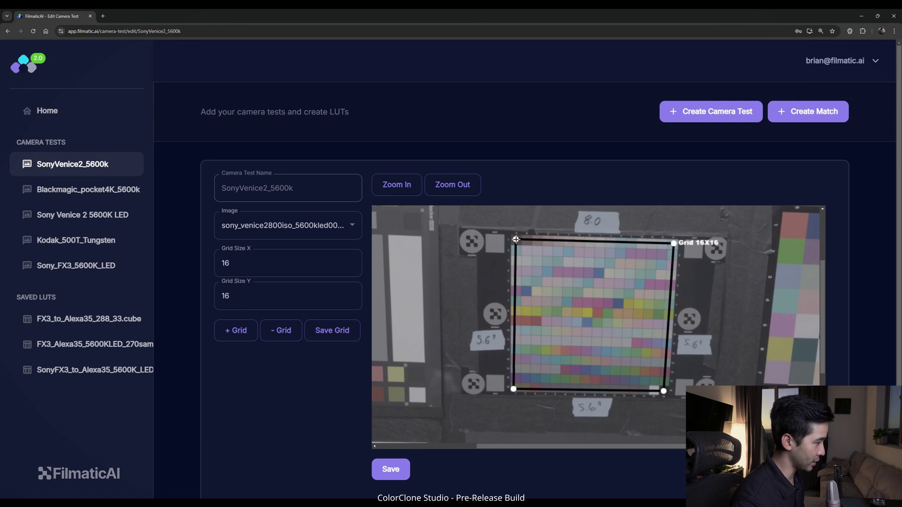
click(336, 330)
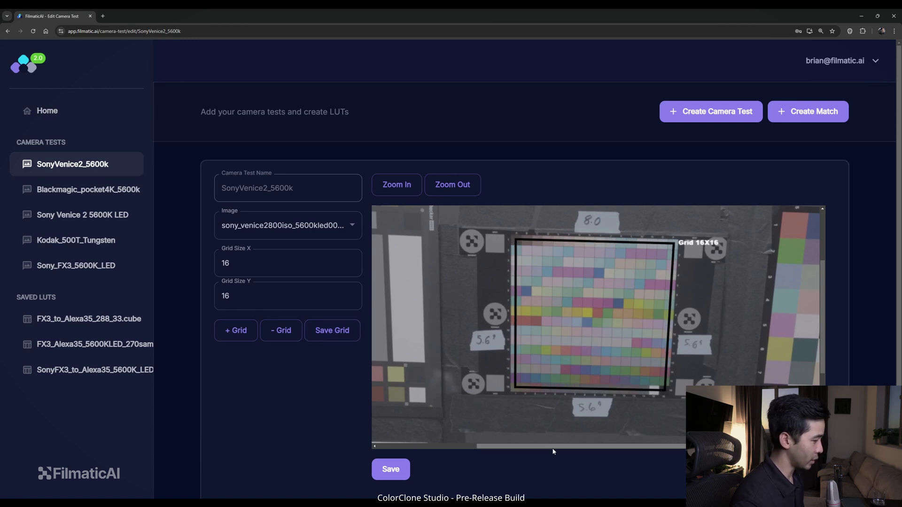
Change the grid size to 4 by 1 and add a new grid.
drag(582, 446, 483, 445)
scroll(823, 350, up, 1)
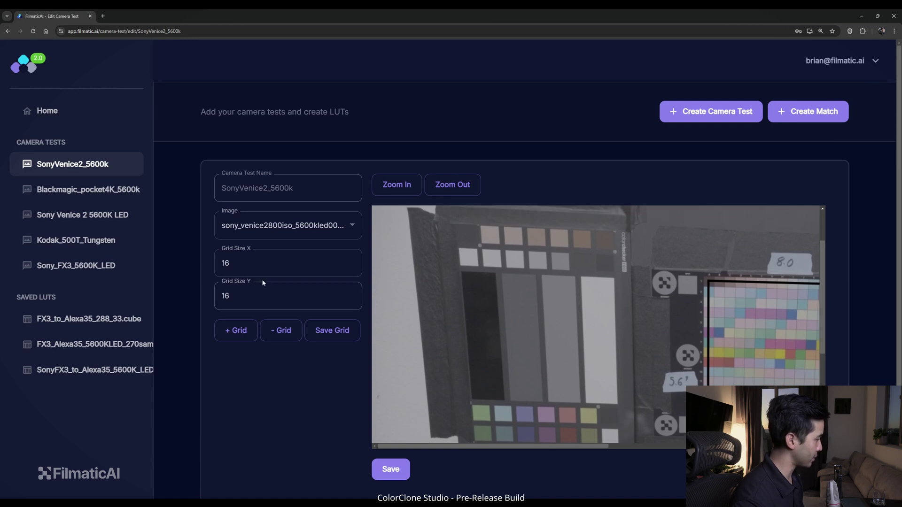
double_click(226, 263)
text(4)
key(Tab)
text(1)
click(236, 331)
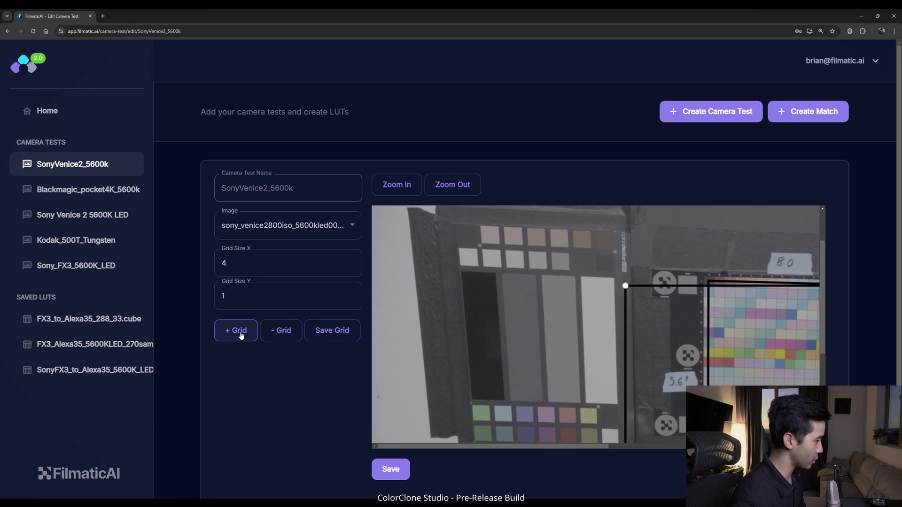
Position the 4x1 grid across the grey bars and save it.
drag(685, 304, 538, 320)
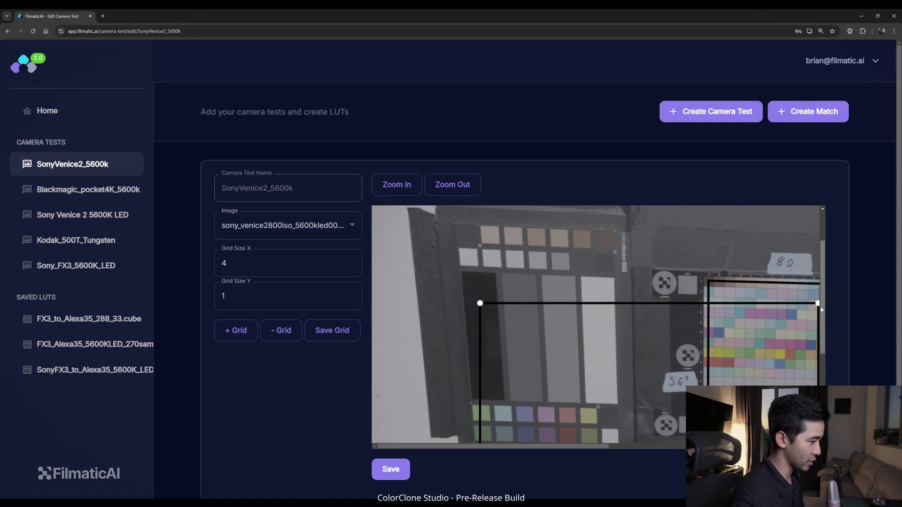
drag(817, 303, 596, 306)
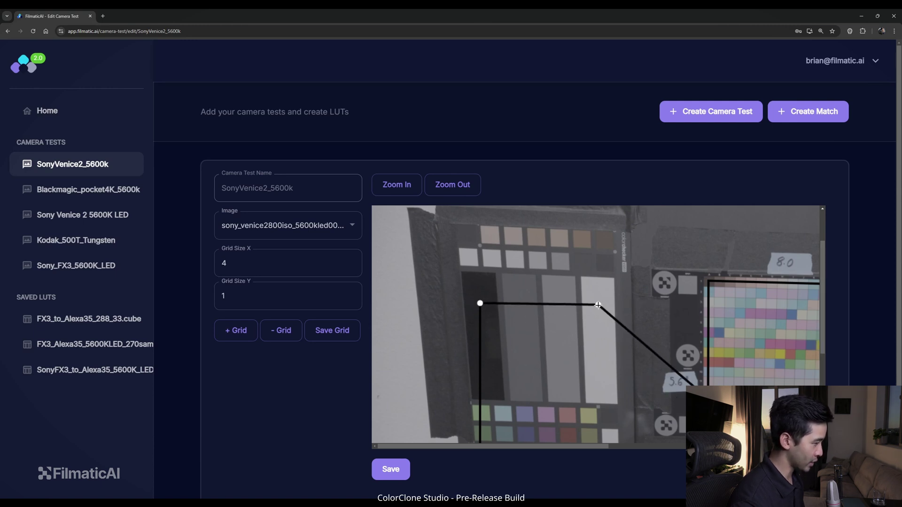
scroll(484, 371, down, 3)
scroll(484, 370, up, 2)
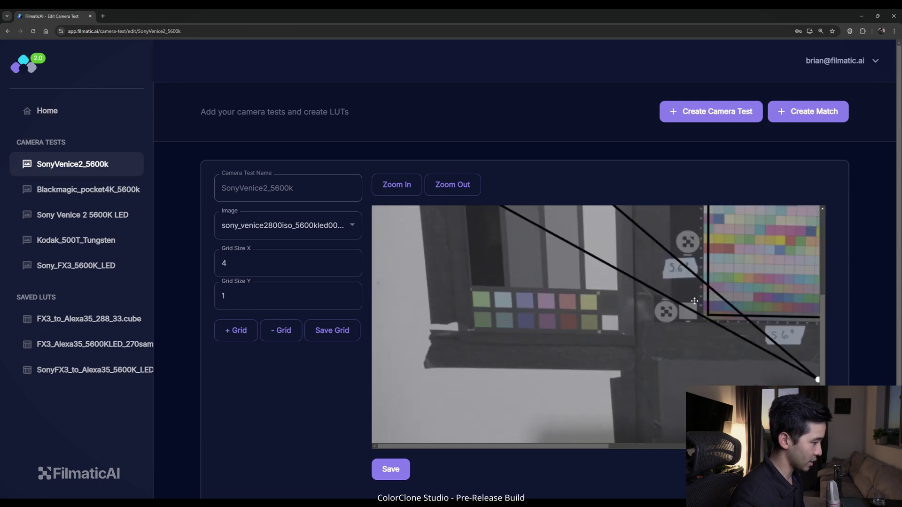
scroll(591, 349, down, 3)
scroll(677, 306, up, 3)
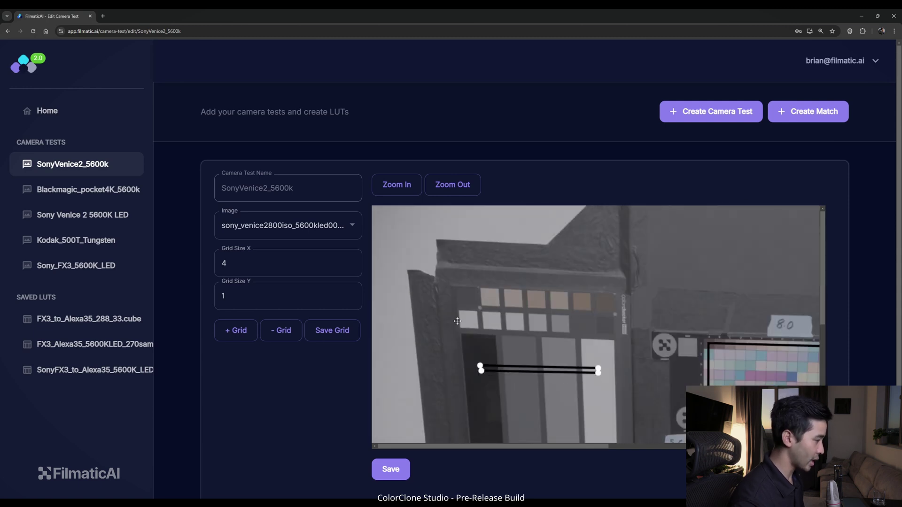
drag(821, 274, 821, 306)
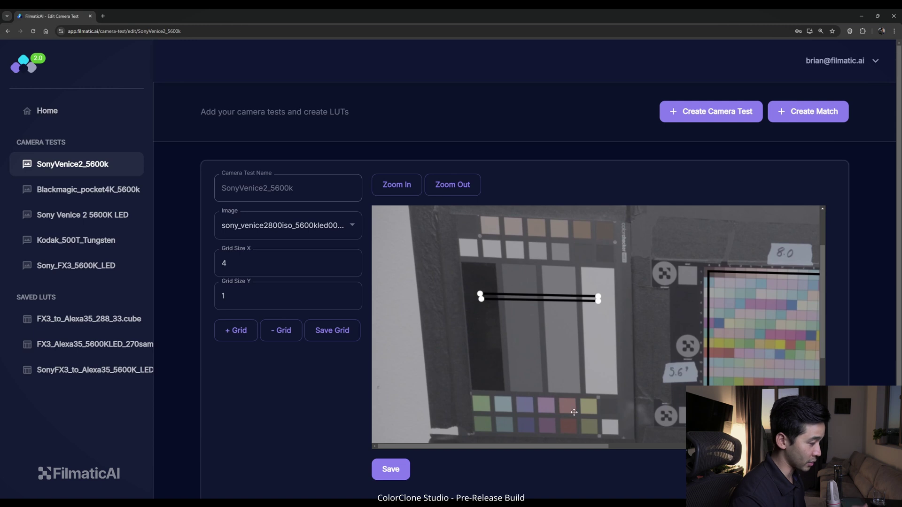
mouse_move(557, 446)
mouse_down()
mouse_move(603, 454)
mouse_move(572, 452)
mouse_up()
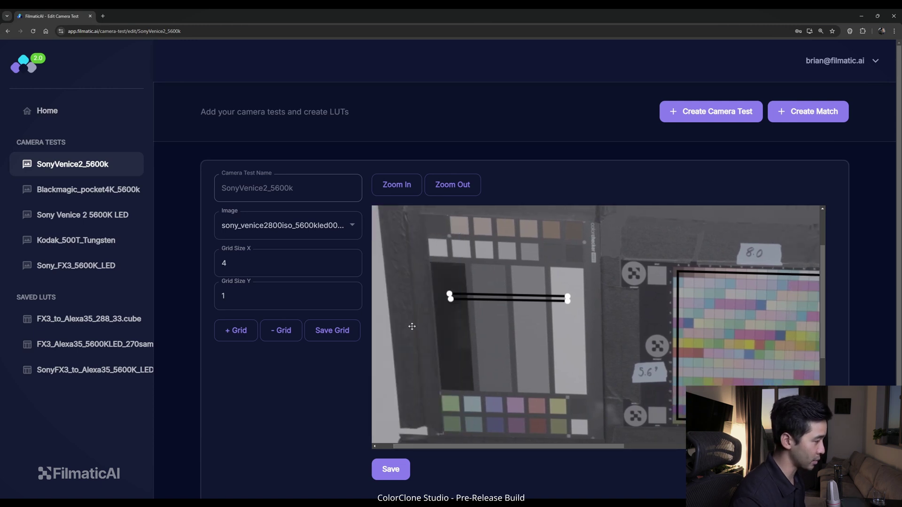
click(325, 331)
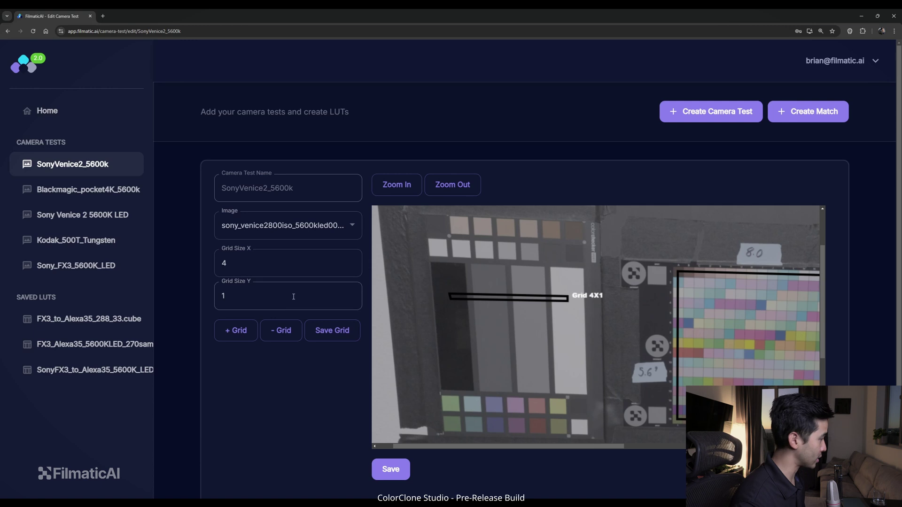
Set the grid size to 7 by 2 and add another grid.
click(224, 263)
double_click(224, 263)
text(7)
double_click(257, 296)
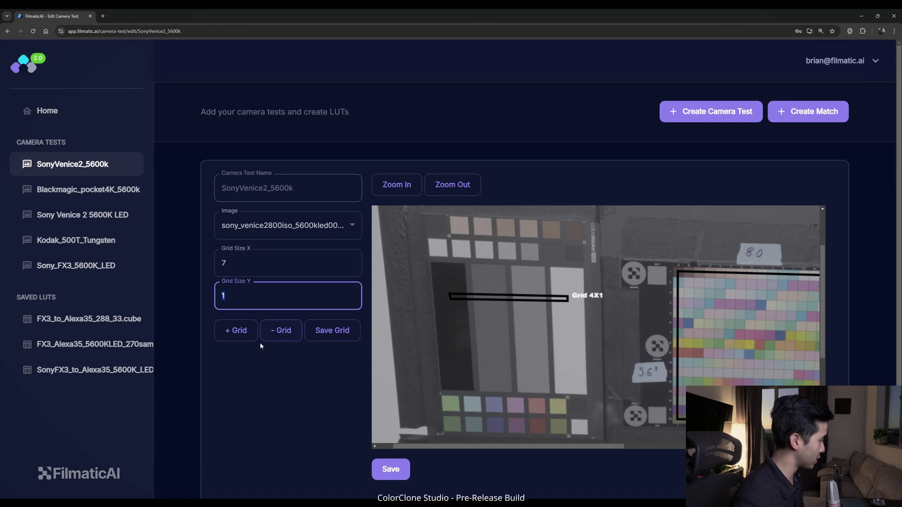
text(2)
click(238, 330)
Fit the 7x2 grid over the top two chip rows, save it, and save the camera test.
drag(477, 245, 465, 238)
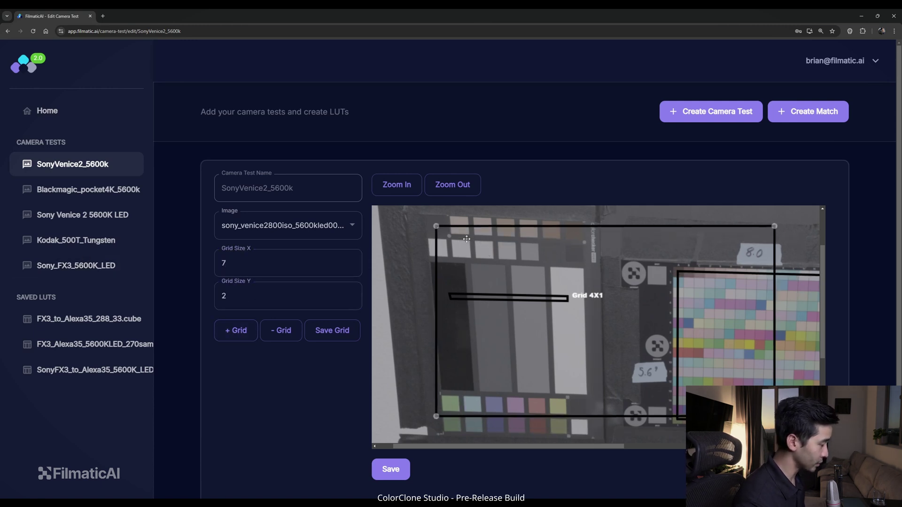
drag(774, 226, 573, 230)
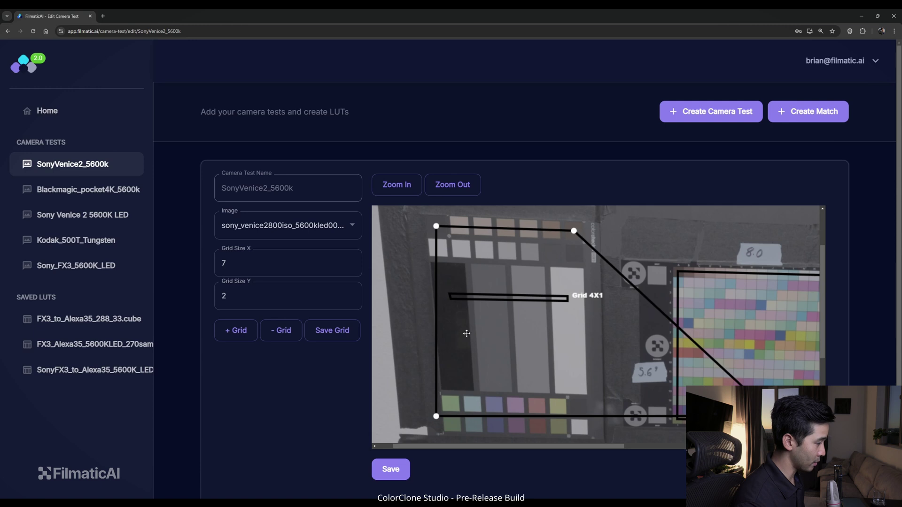
drag(435, 414, 439, 246)
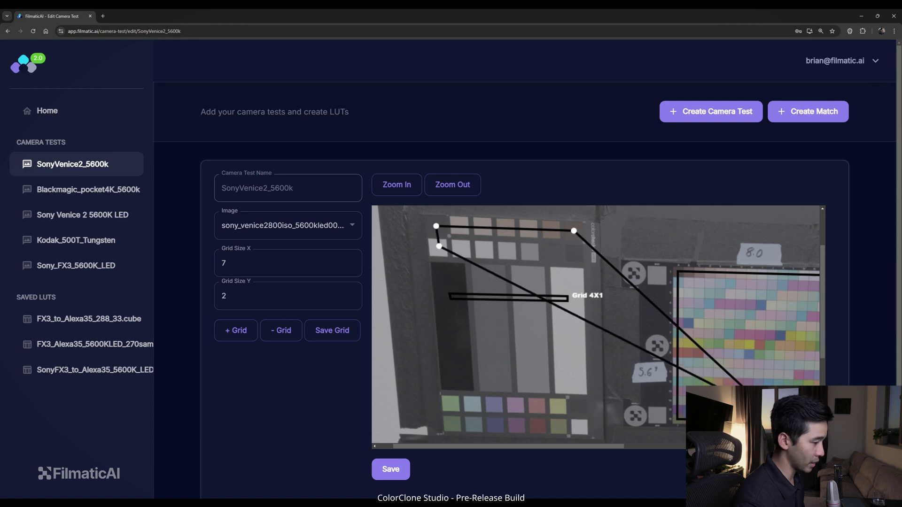
drag(781, 418, 576, 255)
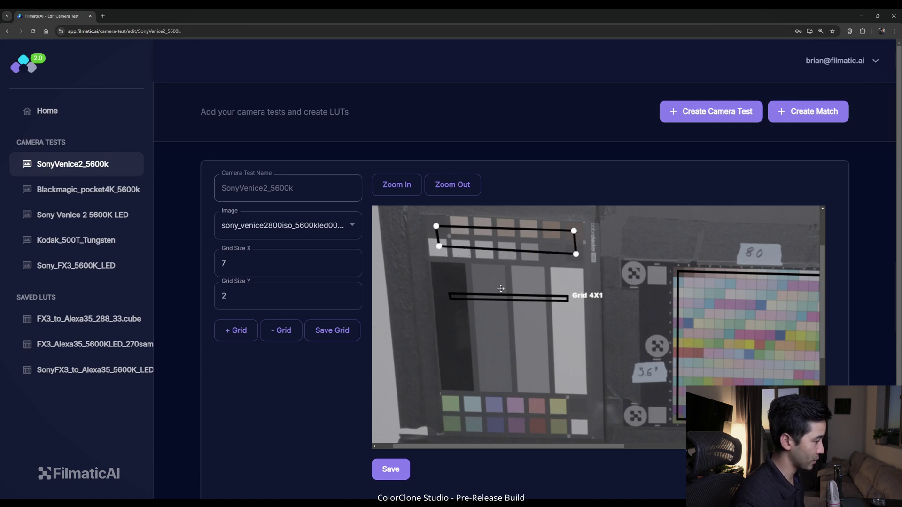
click(334, 331)
click(390, 470)
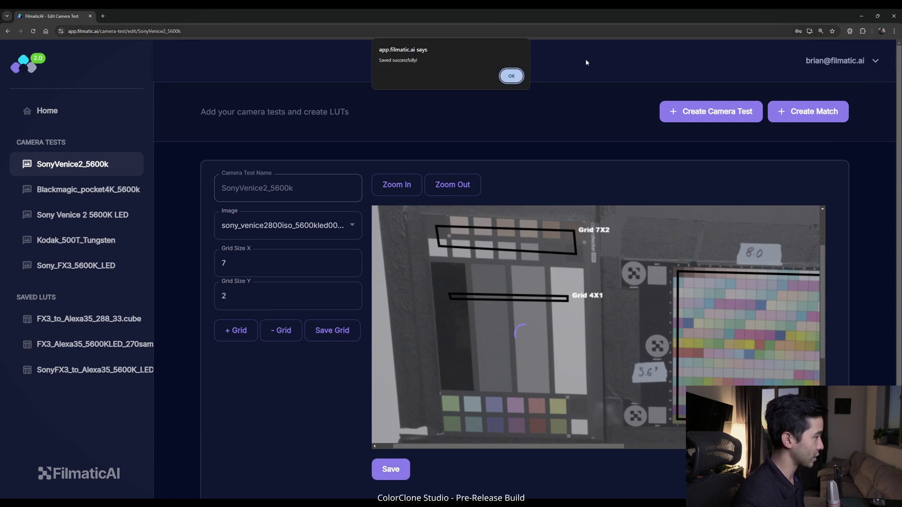
click(512, 76)
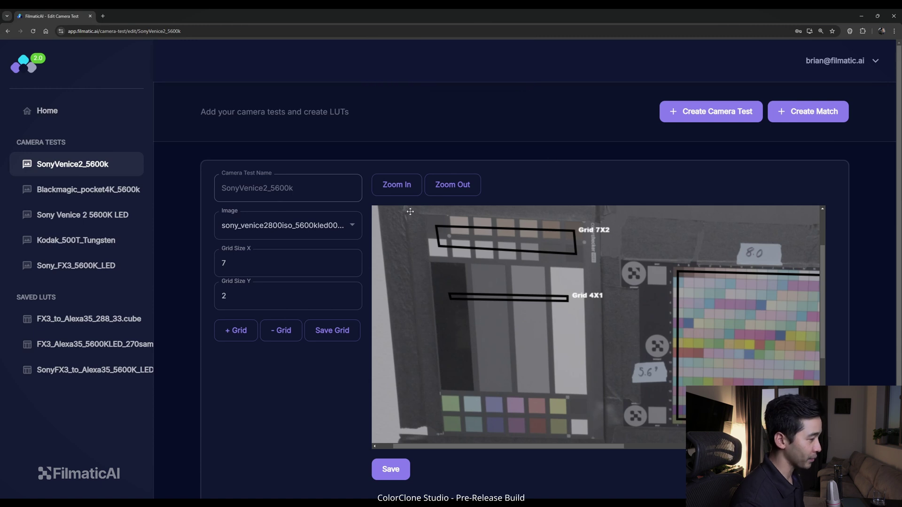
Return to the Home dashboard and highlight the SonyVenice2_5600k and Blackmagic_pocket4K_5600k rows.
click(27, 115)
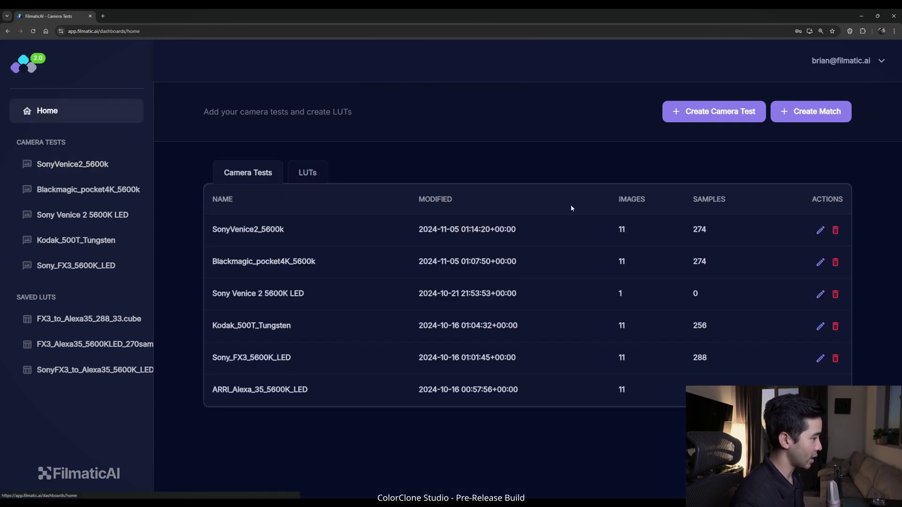
drag(213, 228, 757, 238)
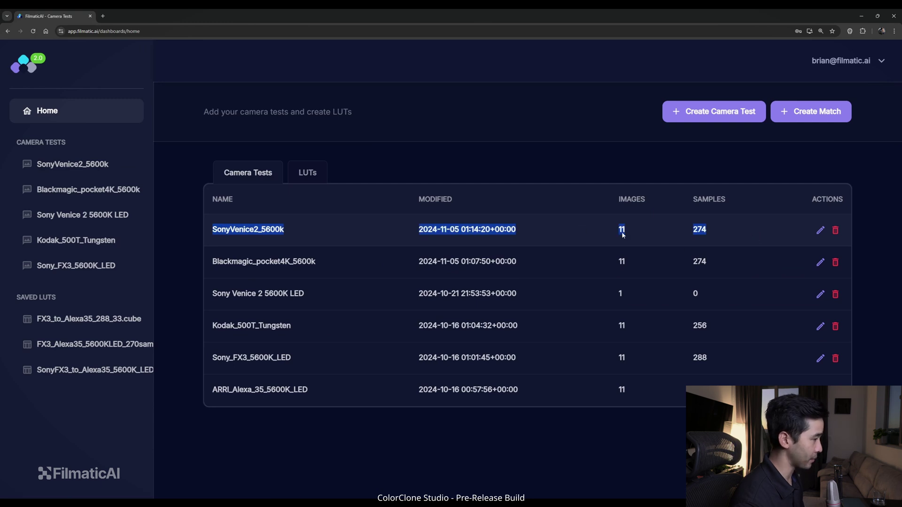
drag(209, 261, 587, 262)
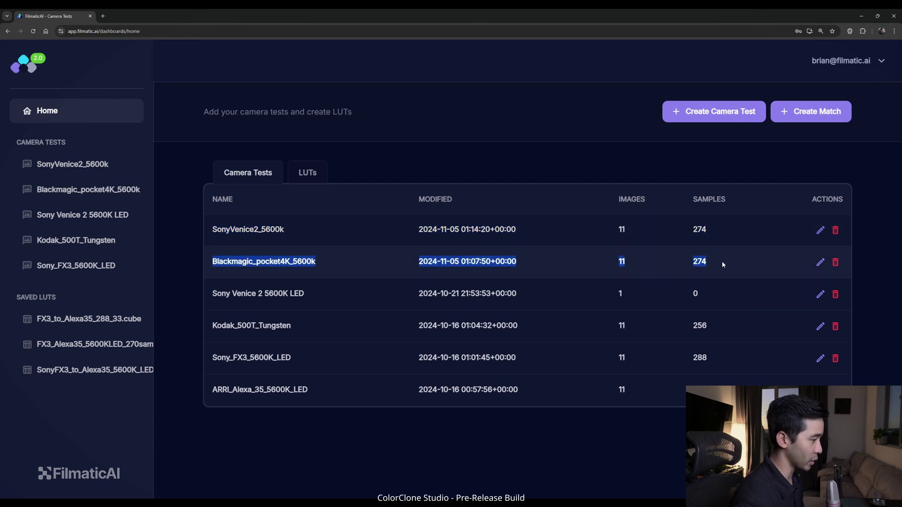
double_click(296, 260)
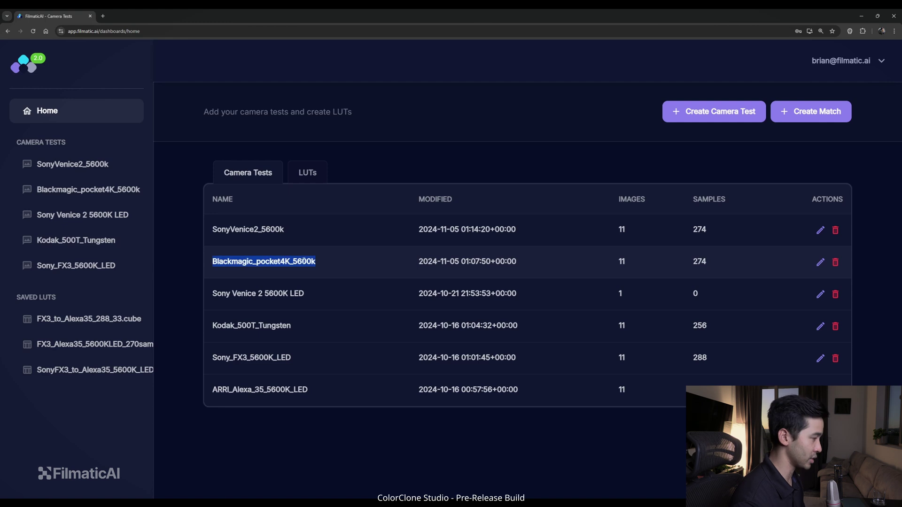
click(299, 260)
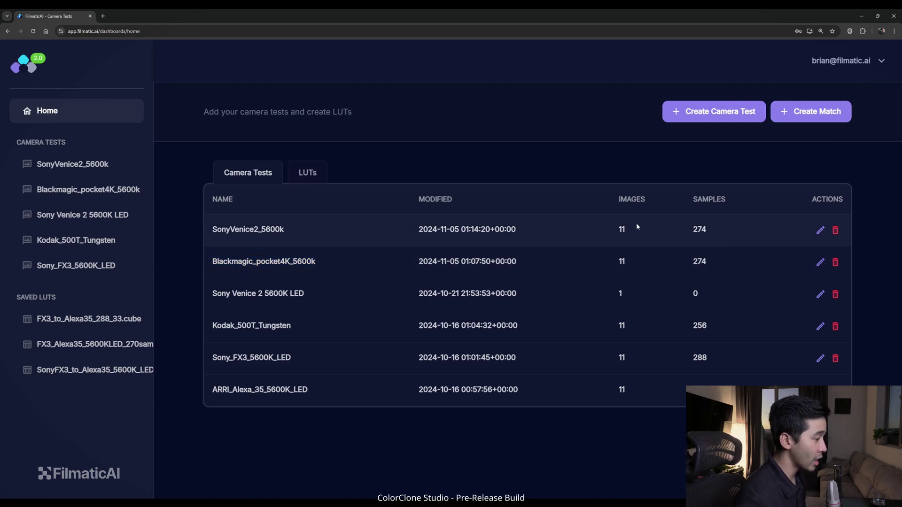
Point out the matching 11 images and 274 samples, then bring up system search.
double_click(625, 261)
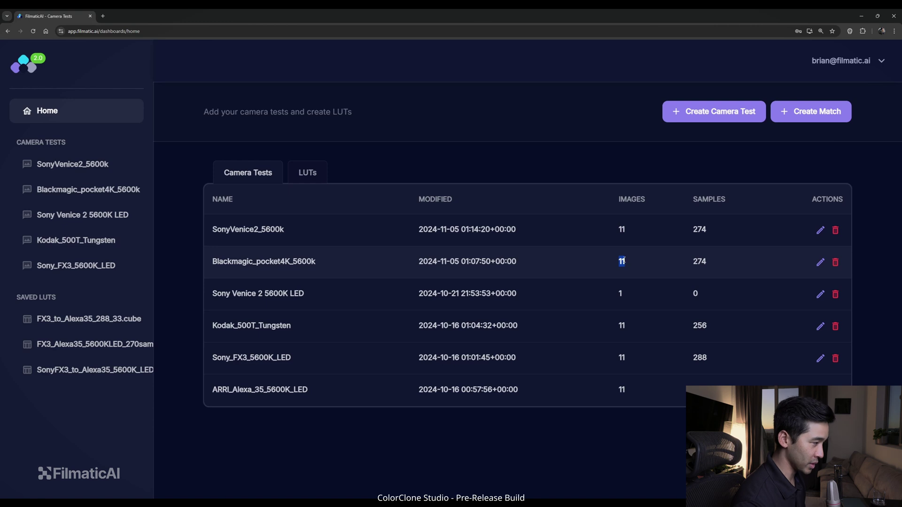
double_click(700, 230)
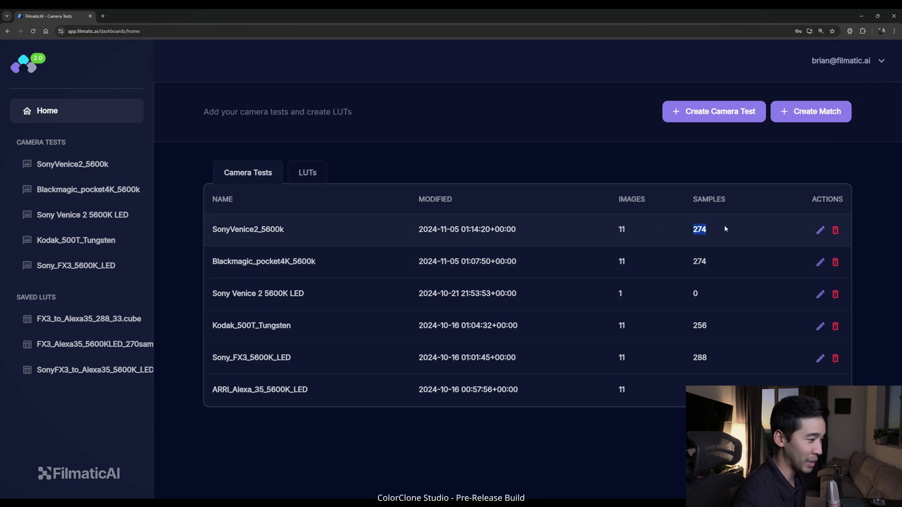
click(696, 259)
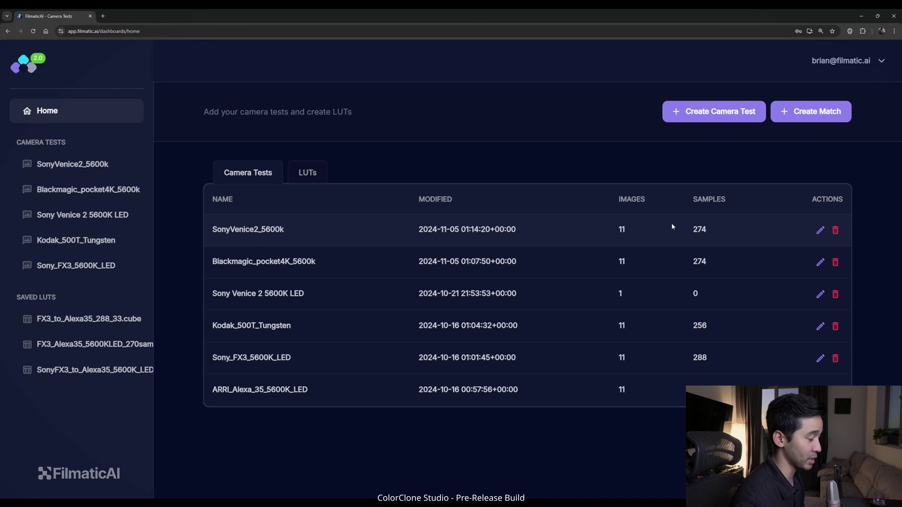
key(super)
Compute 11 × 274 = 3,014 in Windows Calculator, then close it.
text(calc)
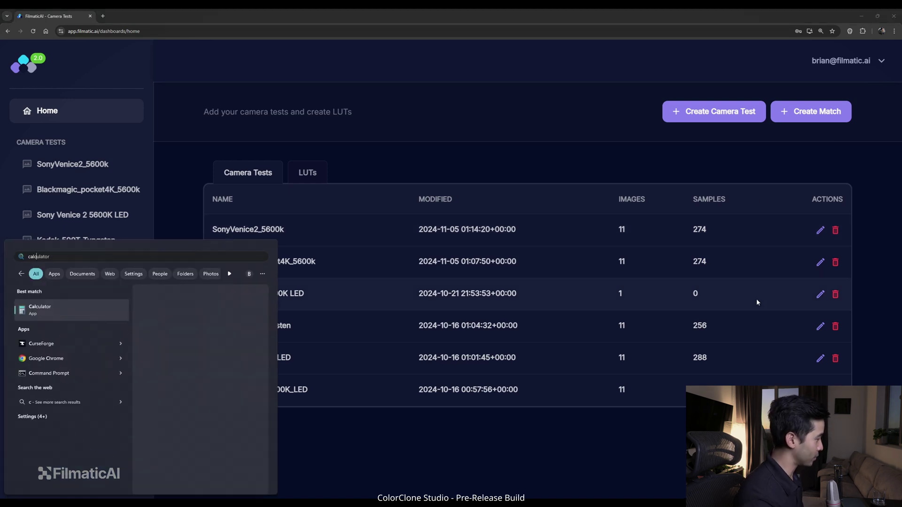
key(Return)
text(11)
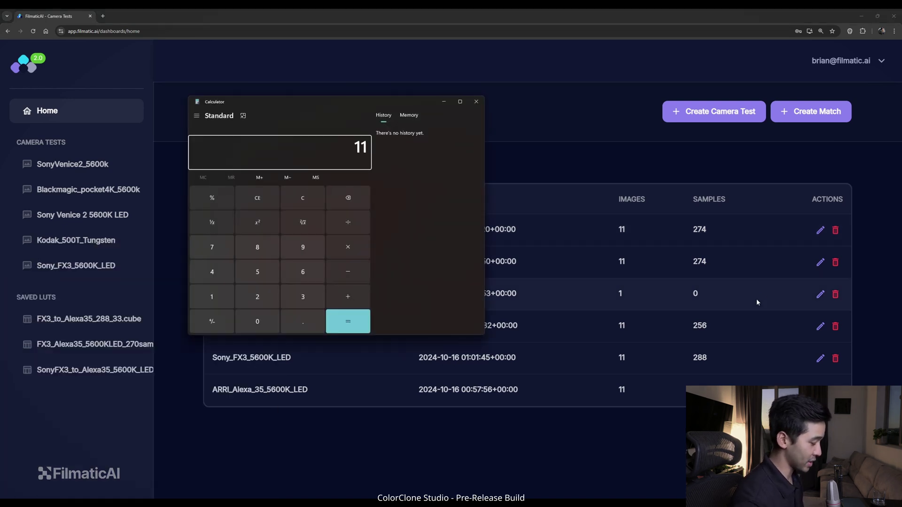
text( × 274)
key(Return)
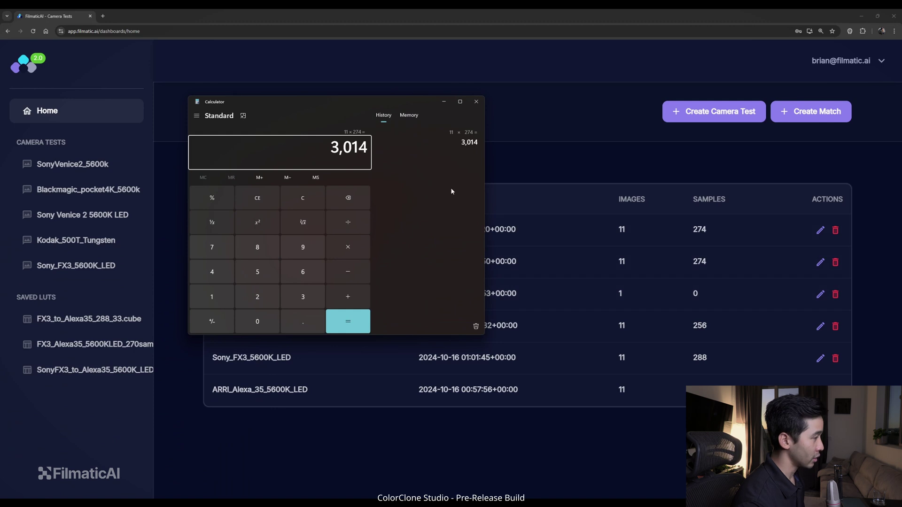
click(476, 102)
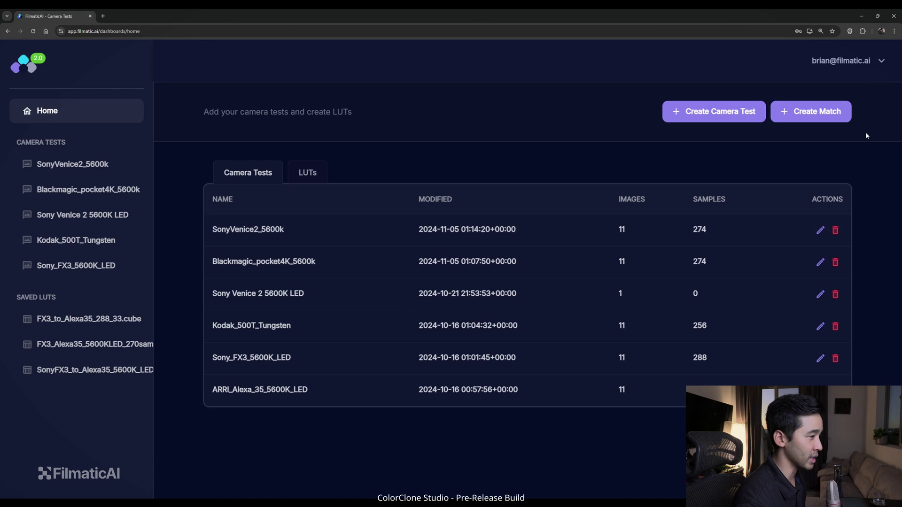
Start a new match named BlackmagicPocket4KL_to_Venice2.
click(814, 114)
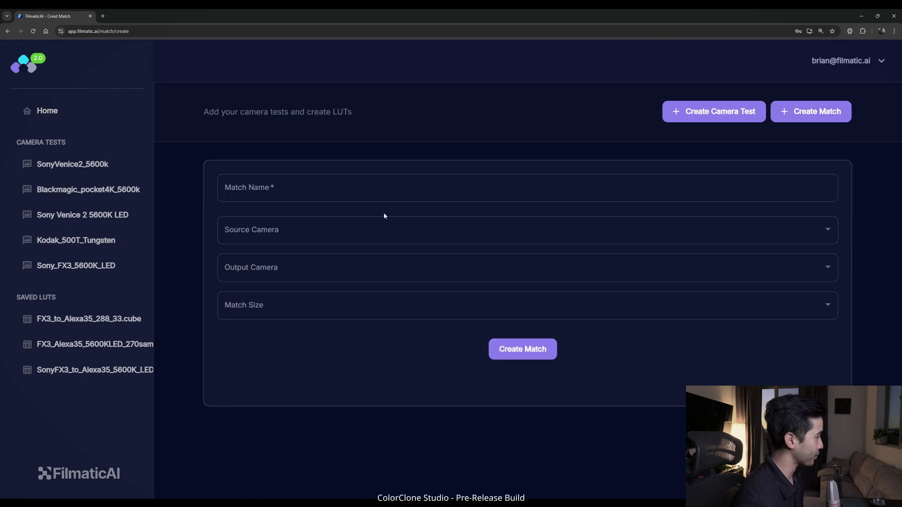
click(321, 192)
text(Blackm)
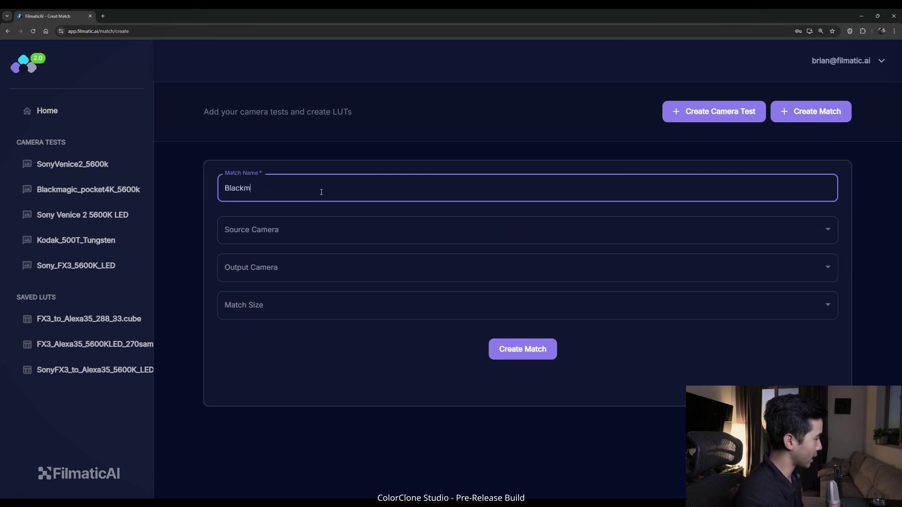
text(agicPocket)
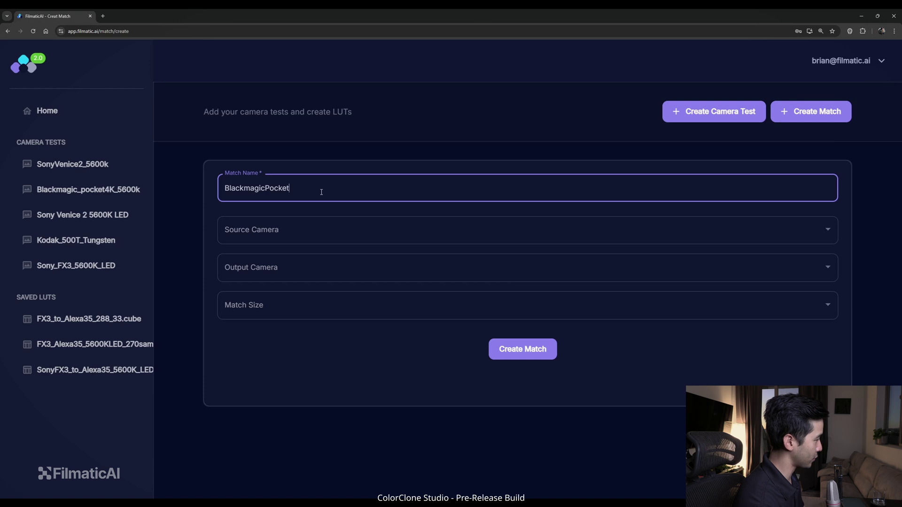
text(4KL_to)
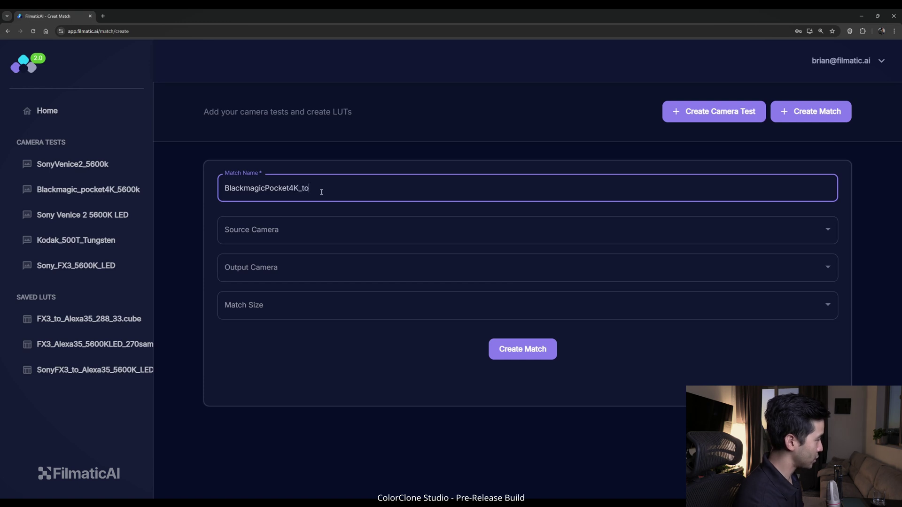
text(_Venice2)
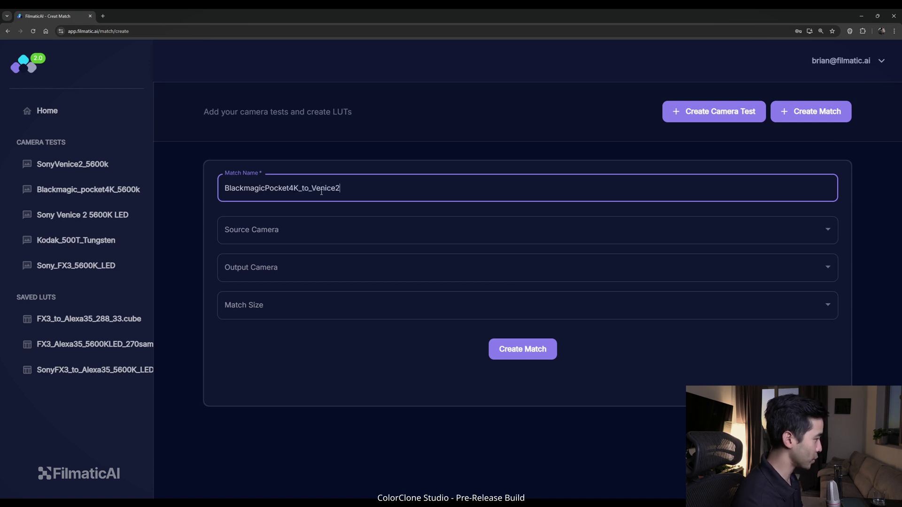
click(335, 237)
Choose Blackmagic_pocket4K_5600k as source camera and SonyVenice2_5600k as output camera.
click(383, 230)
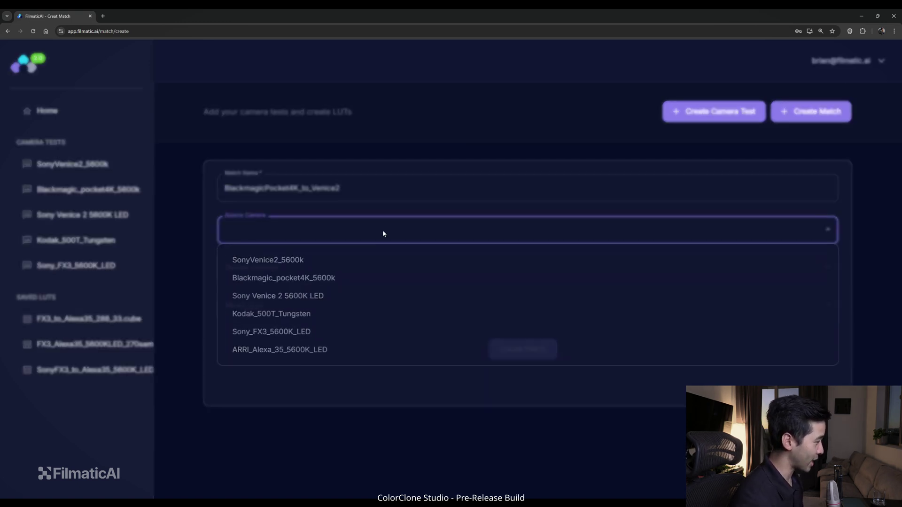
click(287, 279)
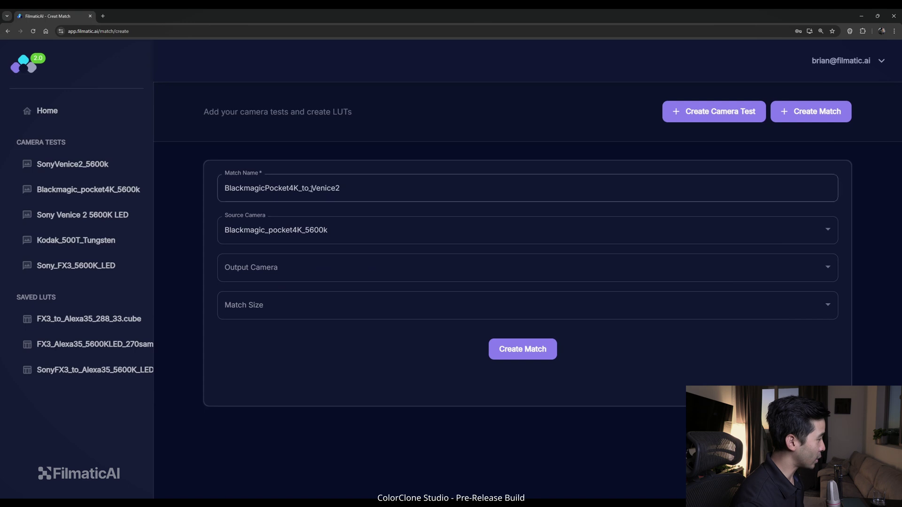
drag(312, 189, 340, 188)
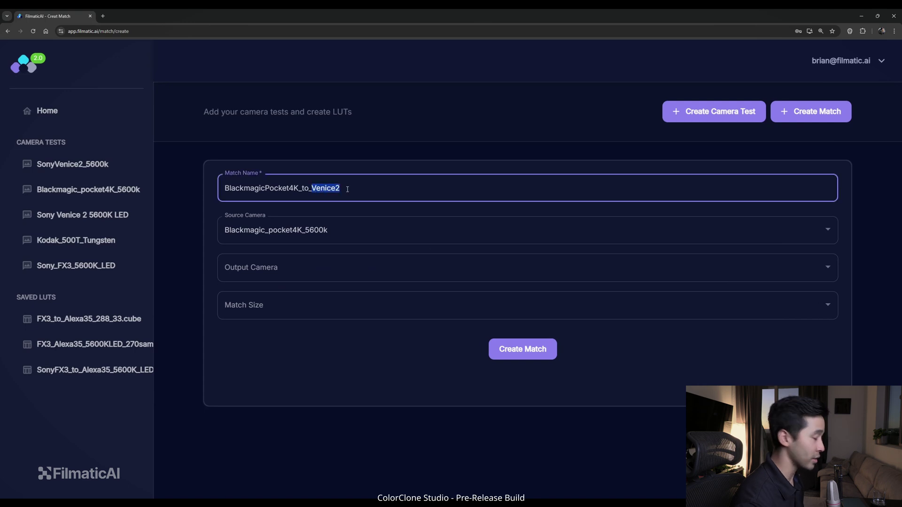
click(345, 189)
click(261, 267)
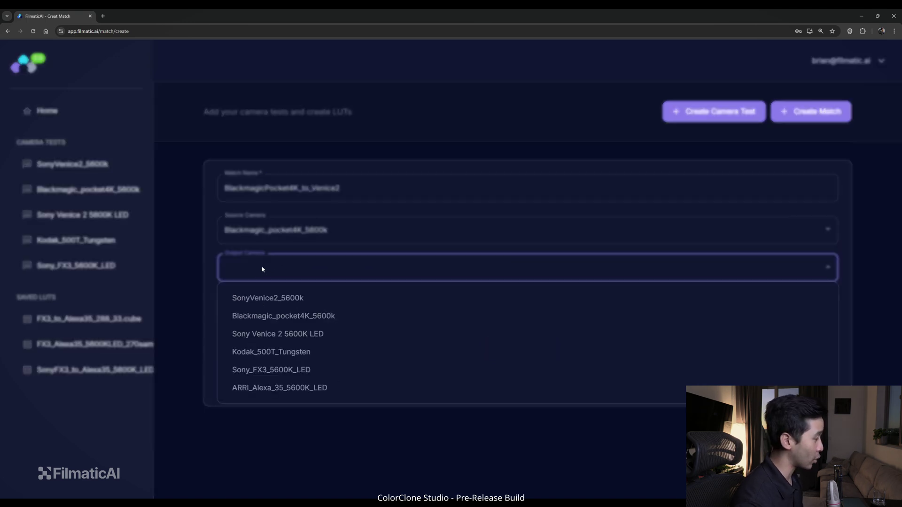
click(263, 298)
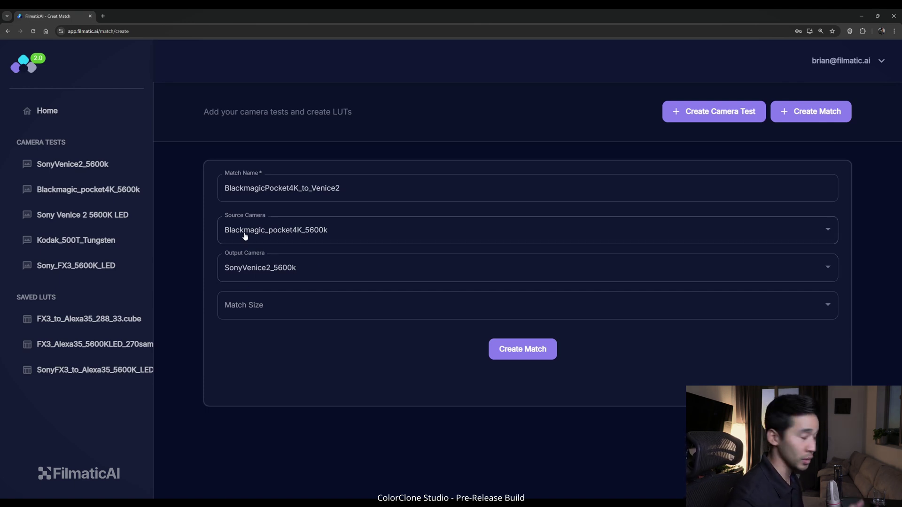
Set the match size to 33 and submit the match for training.
click(310, 310)
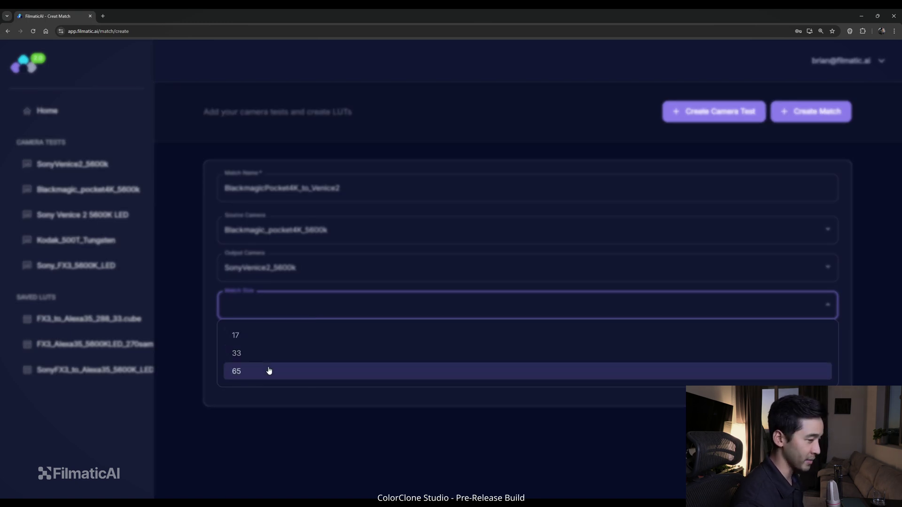
click(315, 308)
click(314, 308)
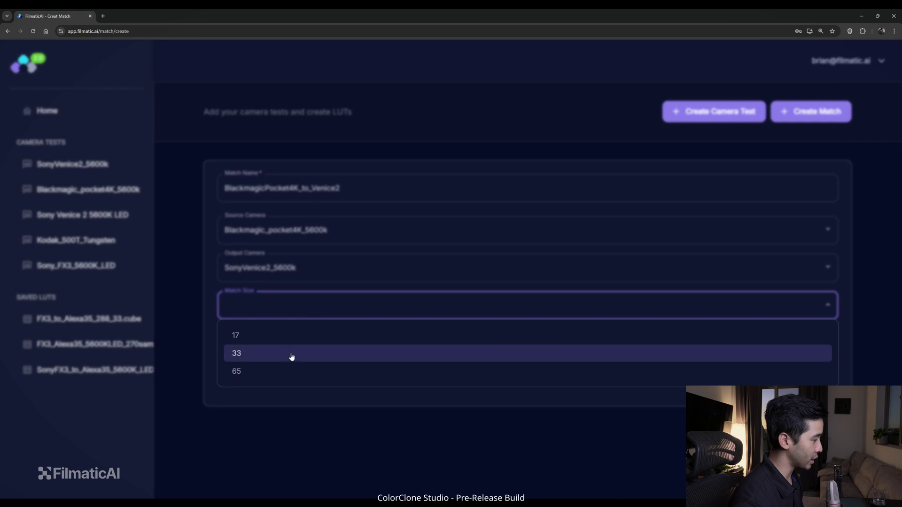
click(290, 353)
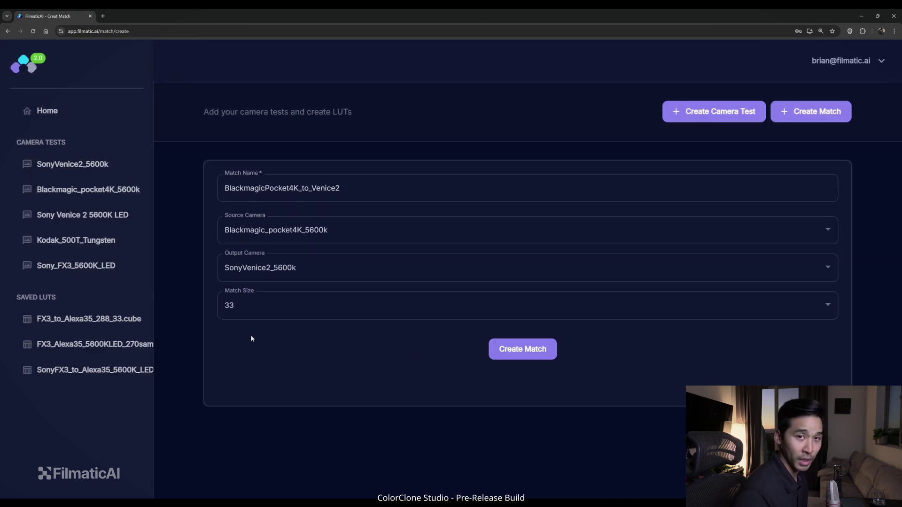
click(261, 307)
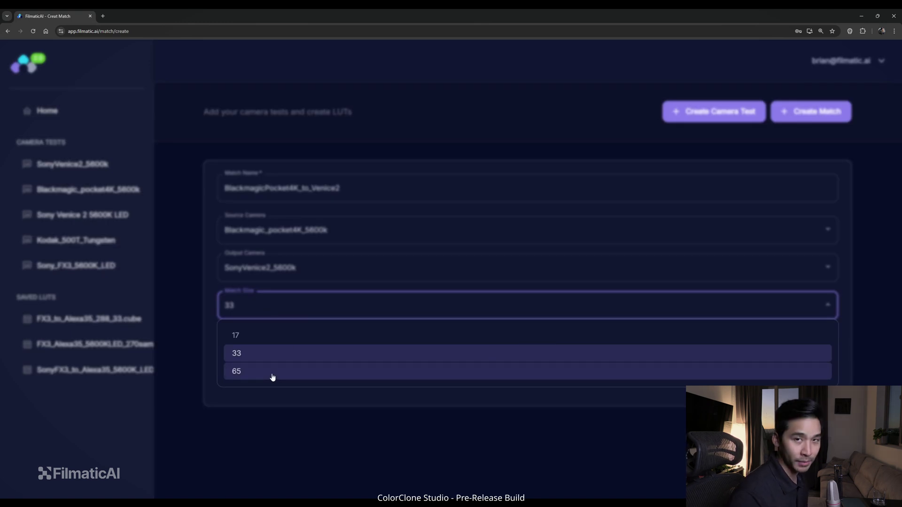
click(272, 376)
click(264, 314)
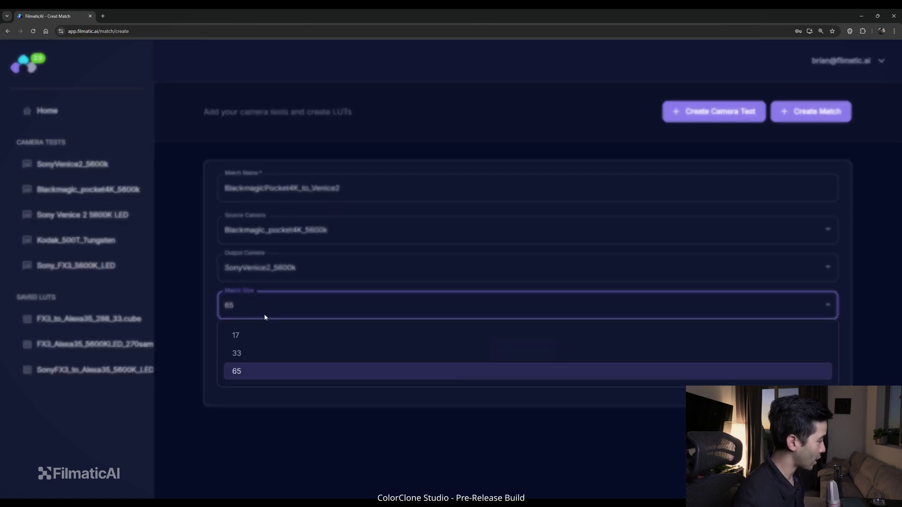
click(286, 356)
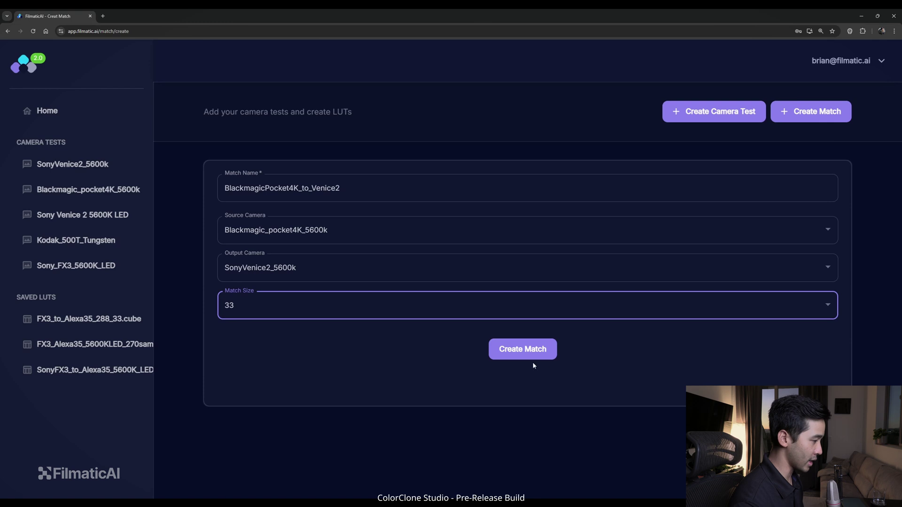
click(523, 354)
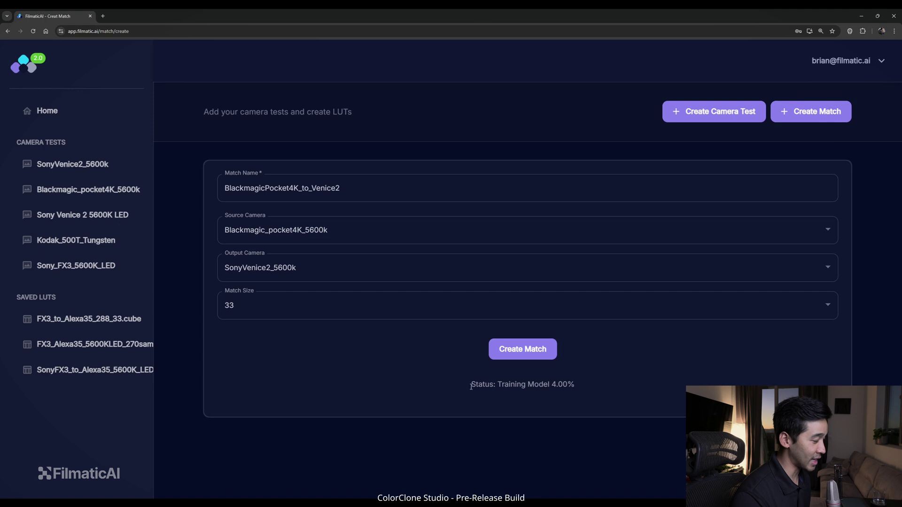
Once training finishes, download and save BlackmagicPocket4K_to_Venice2.cube.
drag(471, 386, 574, 386)
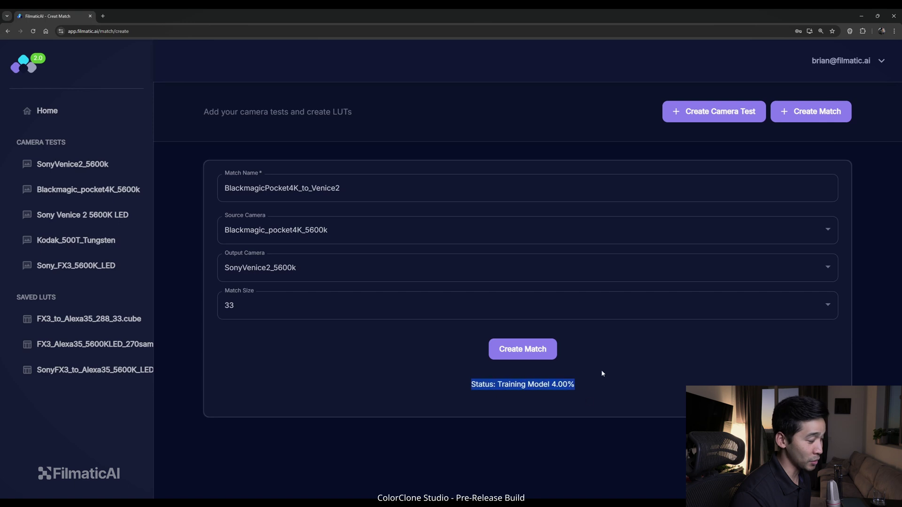
click(518, 405)
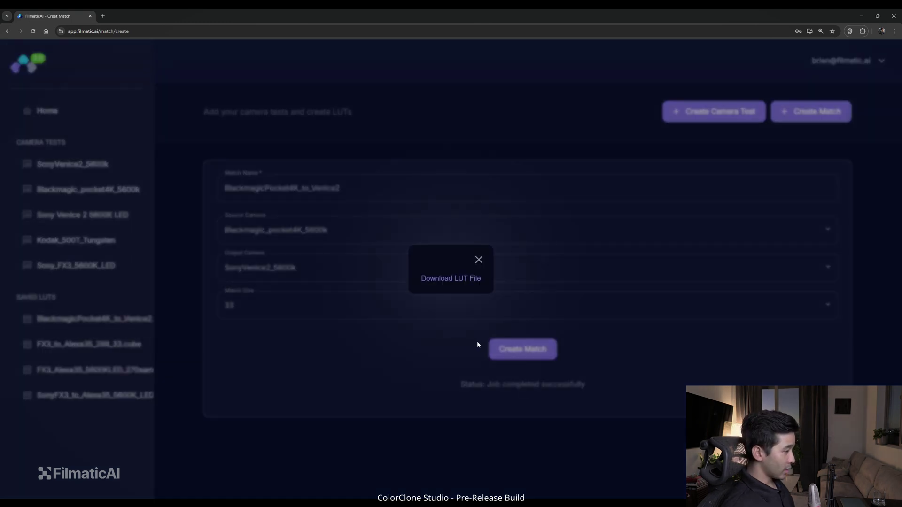
click(451, 279)
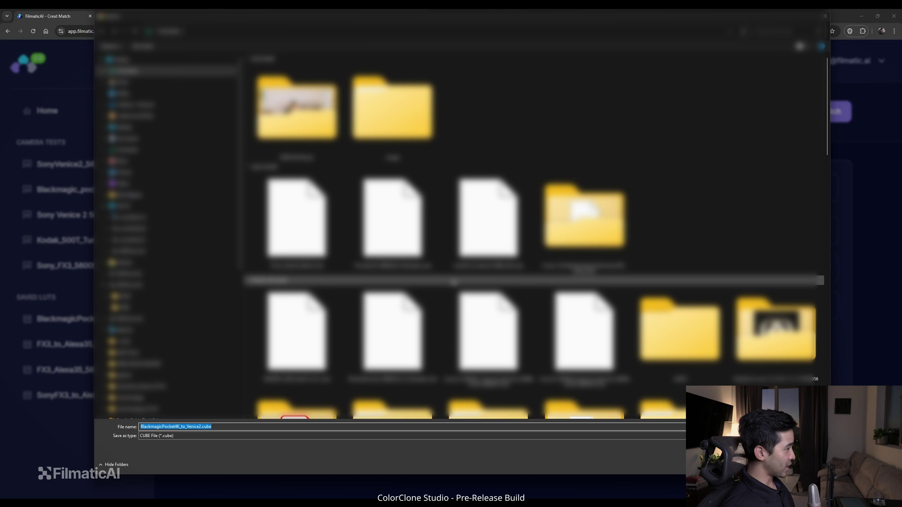
key(Return)
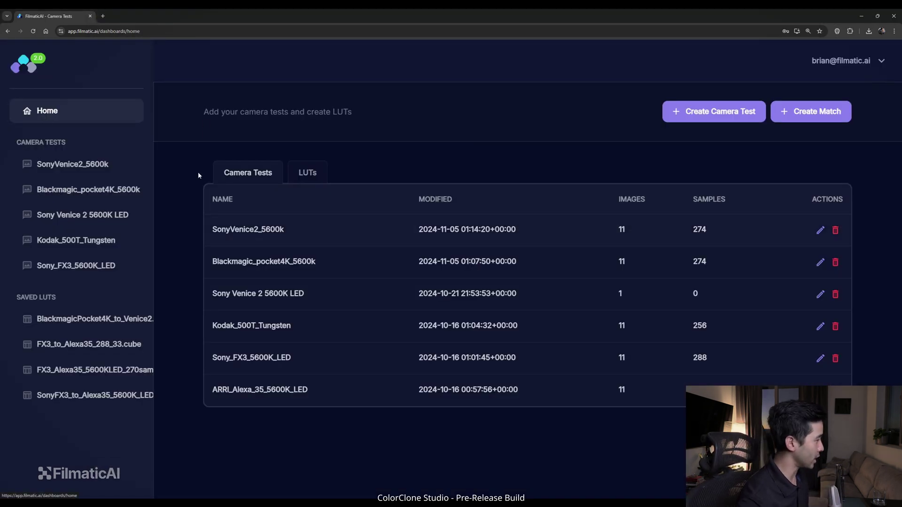
Confirm BlackmagicPocket4K_to_Venice2.cube appears in the LUTs list, then return to Camera Tests.
click(308, 174)
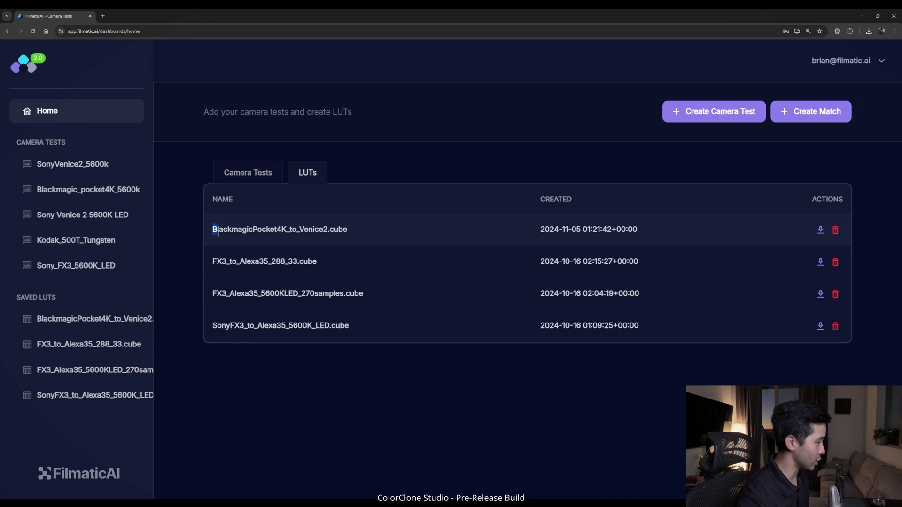
triple_click(223, 228)
click(250, 180)
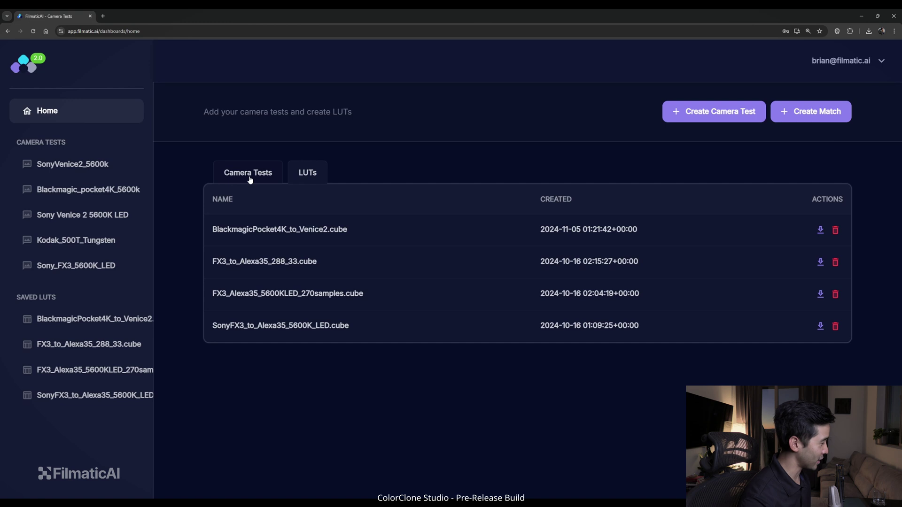
click(250, 180)
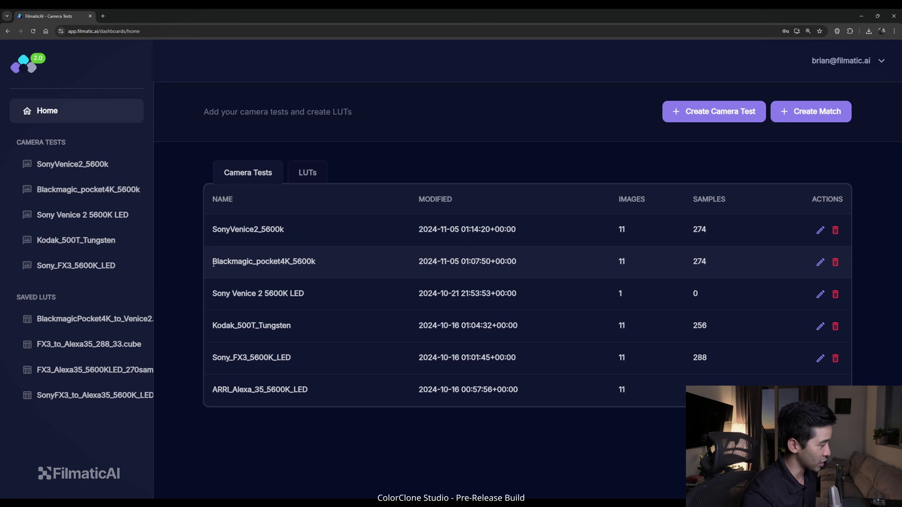
Open the Blackmagic_pocket4K_5600k test, with its 274 samples, for editing.
drag(213, 264, 344, 261)
click(772, 265)
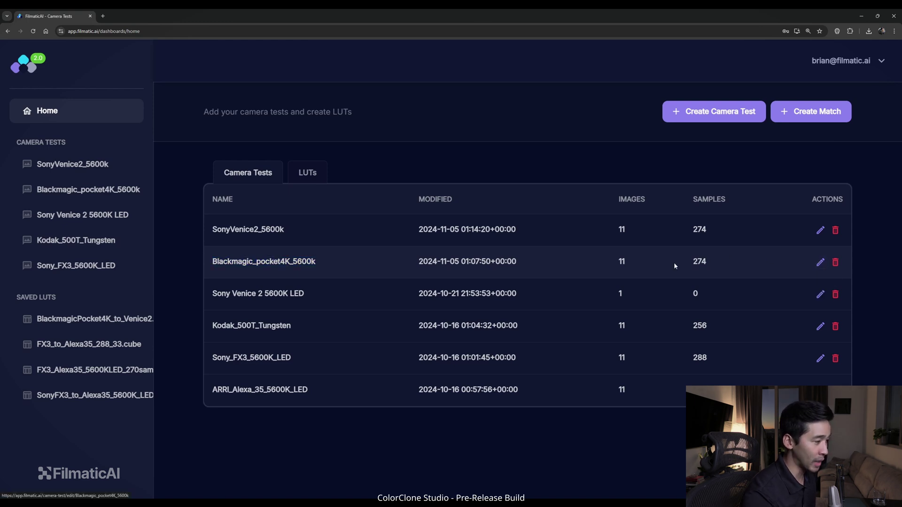
drag(674, 262, 714, 265)
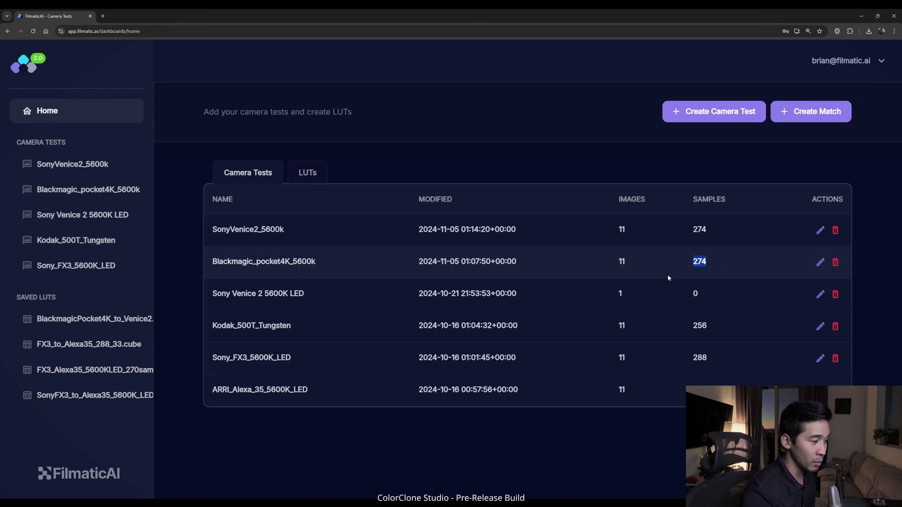
click(820, 262)
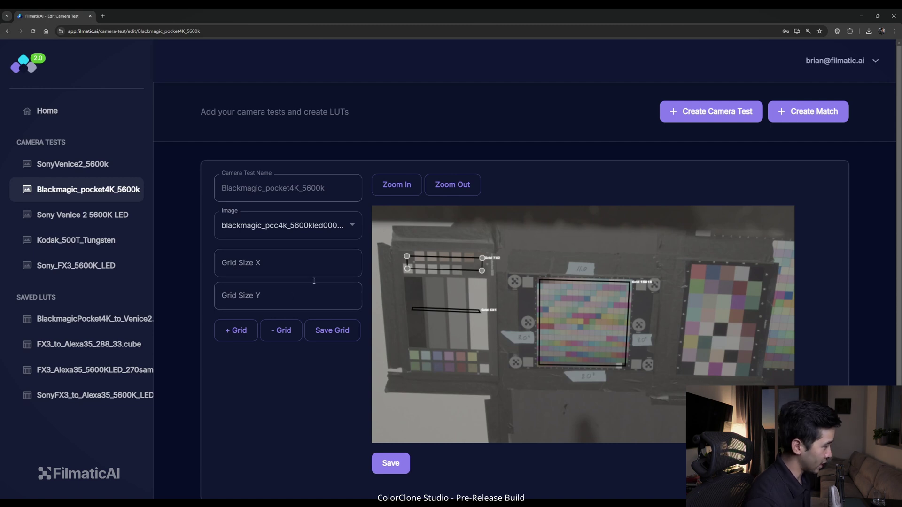
Add a 7×2 sample grid to the Blackmagic chart.
click(320, 268)
text(7)
click(296, 300)
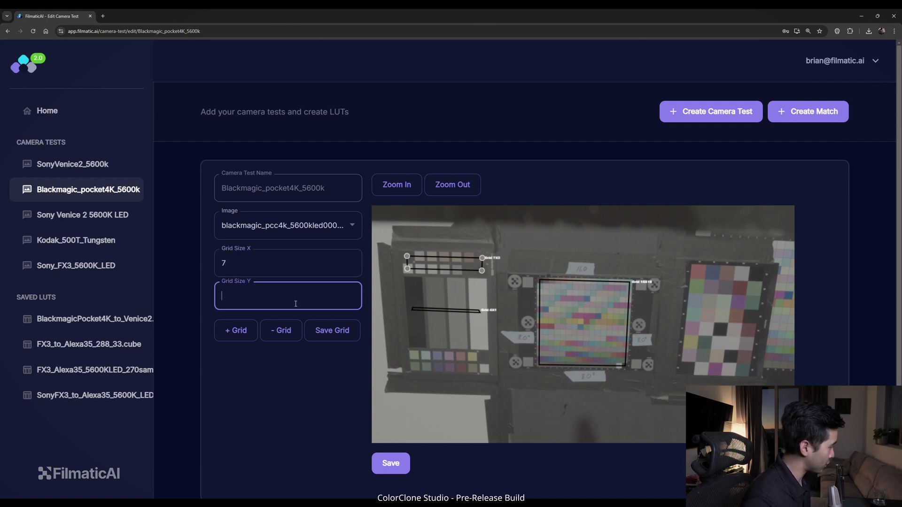
text(2)
click(236, 330)
Fit the grid's corners onto the small swatch row at the chart's lower left.
drag(494, 309, 408, 378)
drag(580, 348, 484, 356)
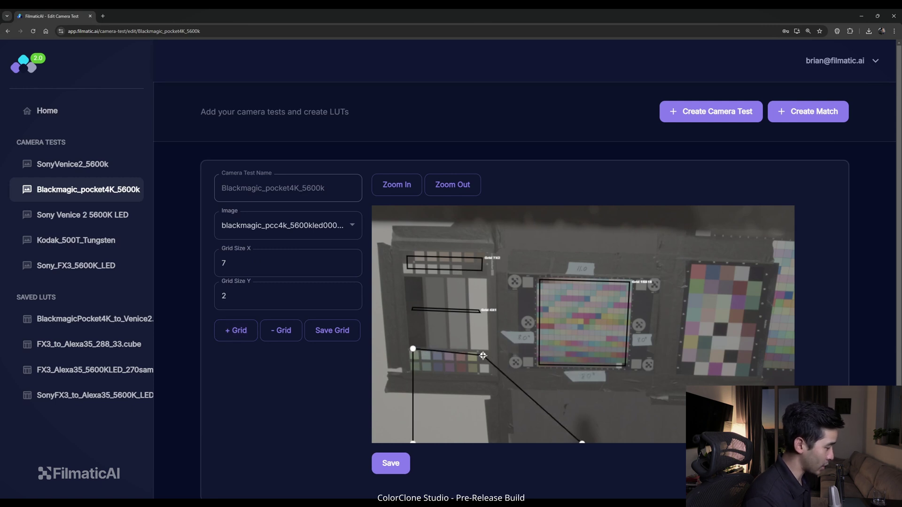
scroll(414, 308, down, 1)
drag(413, 308, 417, 288)
drag(416, 364, 415, 327)
drag(416, 272, 413, 314)
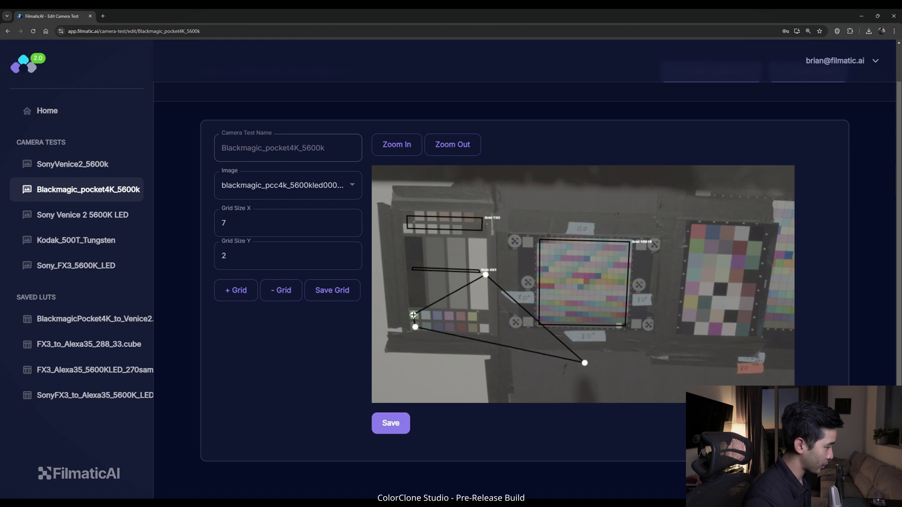
drag(485, 274, 482, 313)
drag(584, 363, 484, 329)
Save the 7×2 grid and return to the camera tests overview.
click(322, 290)
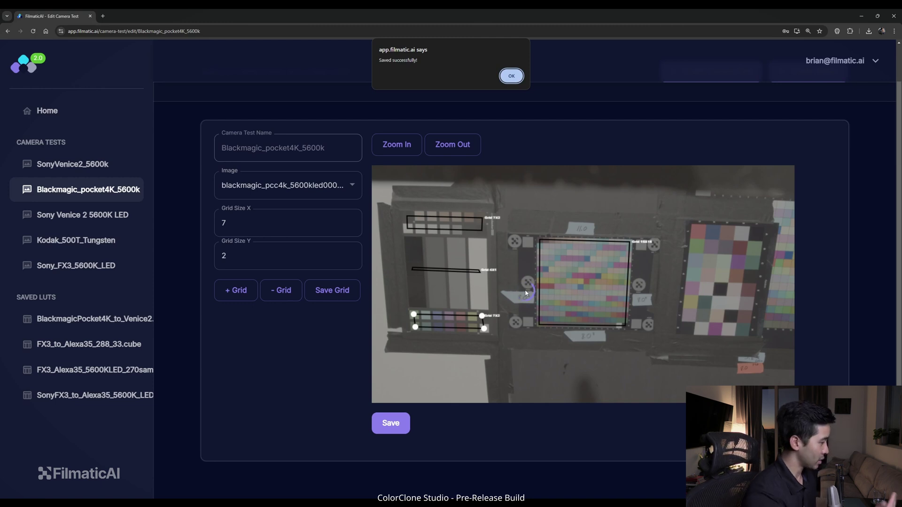
click(511, 76)
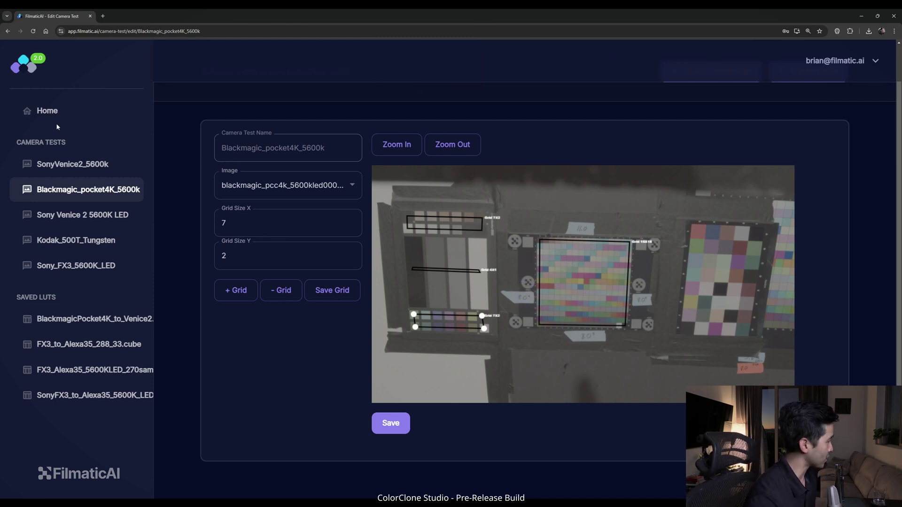
click(73, 111)
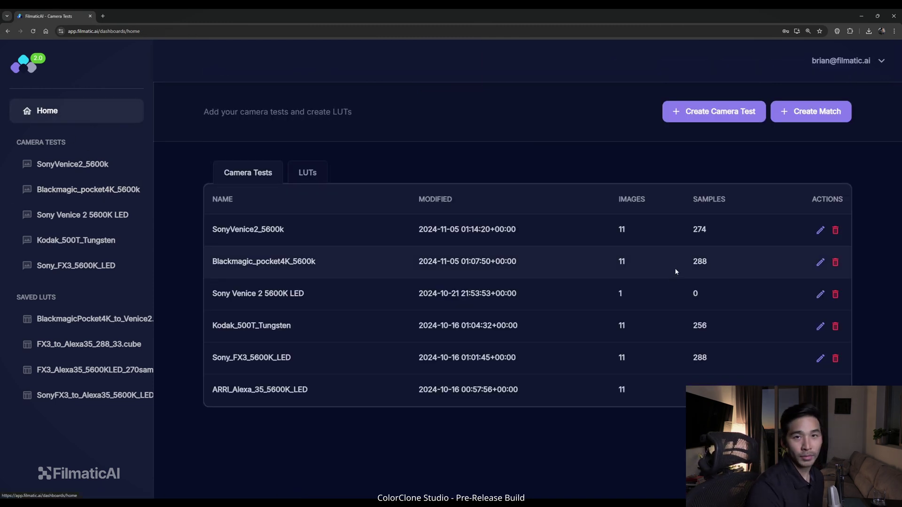
Check that Blackmagic_pocket4K_5600k now shows 11 images and 288 samples.
double_click(705, 262)
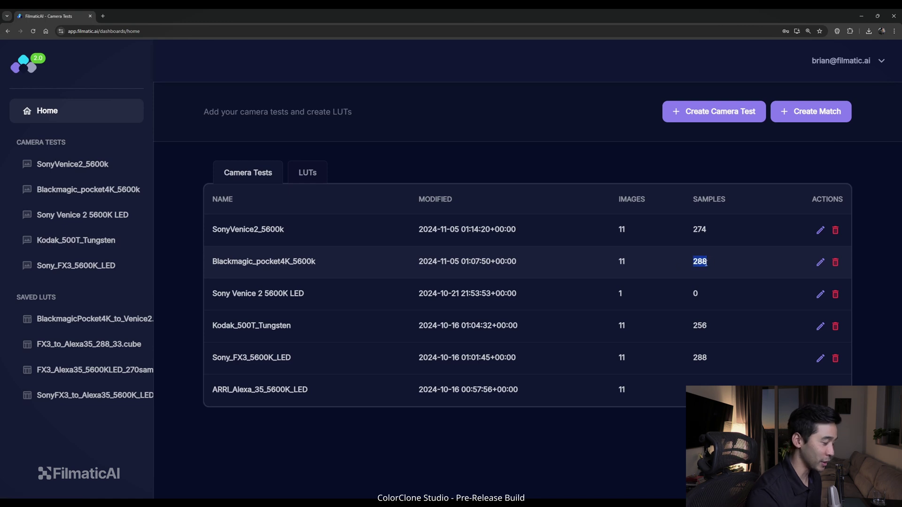
drag(728, 262, 689, 264)
click(214, 265)
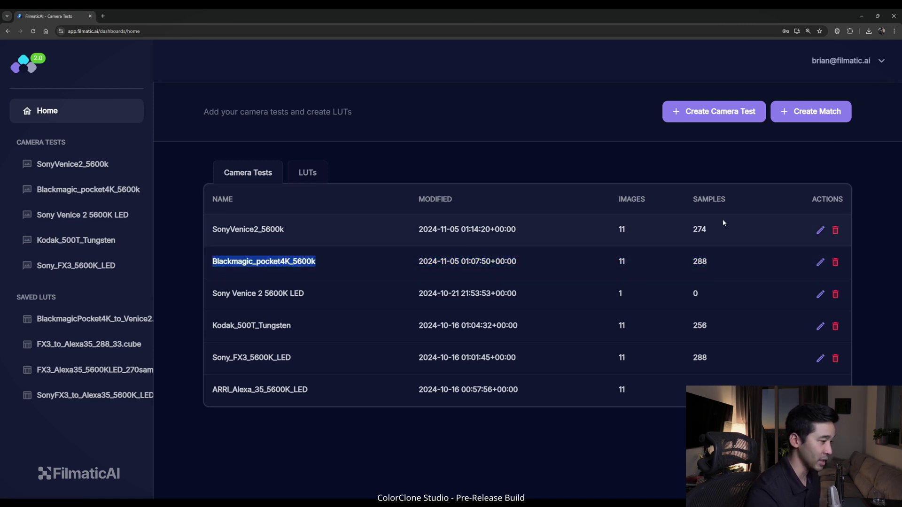
click(720, 257)
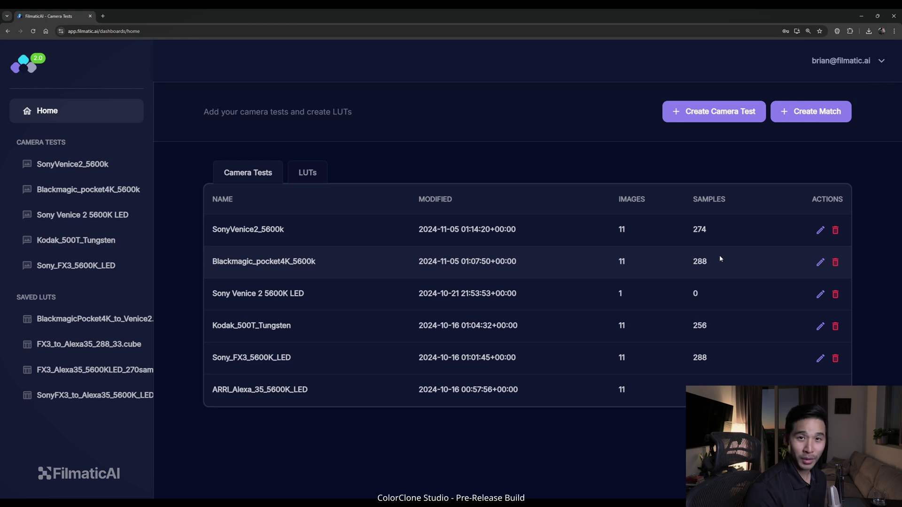
drag(720, 256, 618, 262)
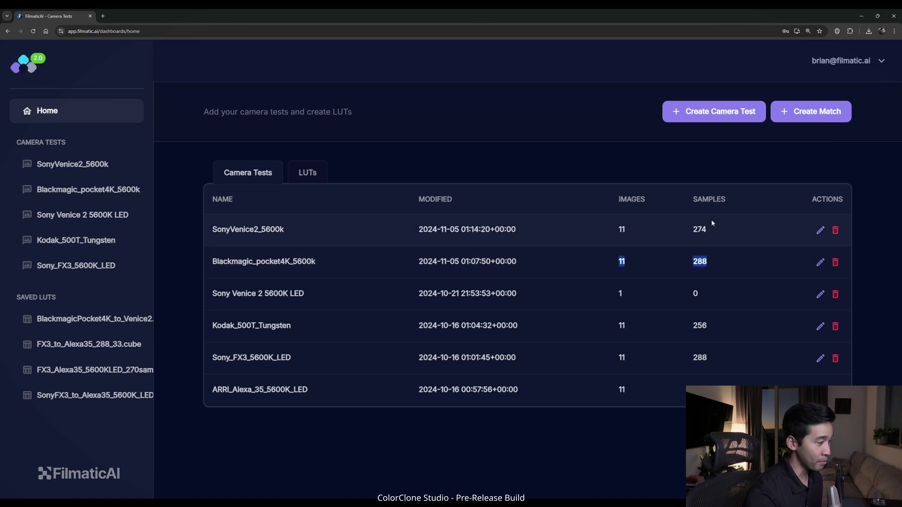
click(724, 227)
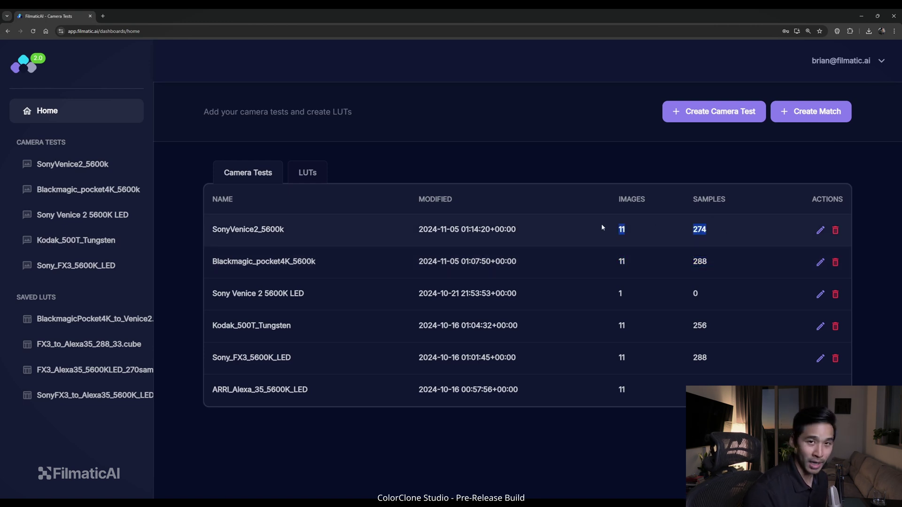
Open the SonyVenice2_5600k camera test for editing.
click(674, 221)
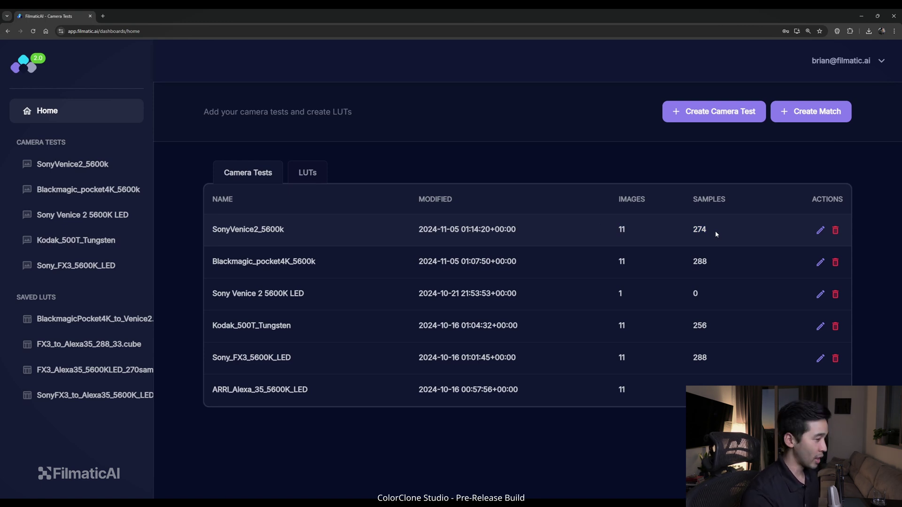
double_click(259, 230)
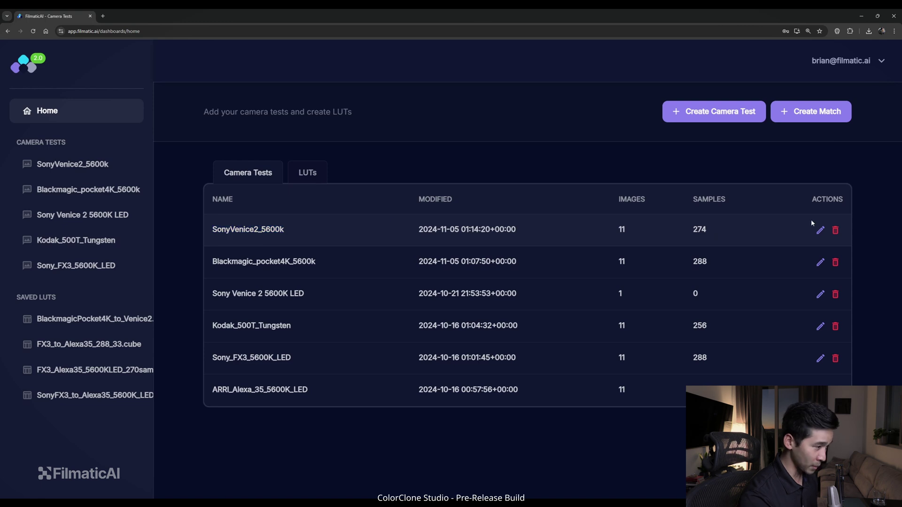
click(821, 230)
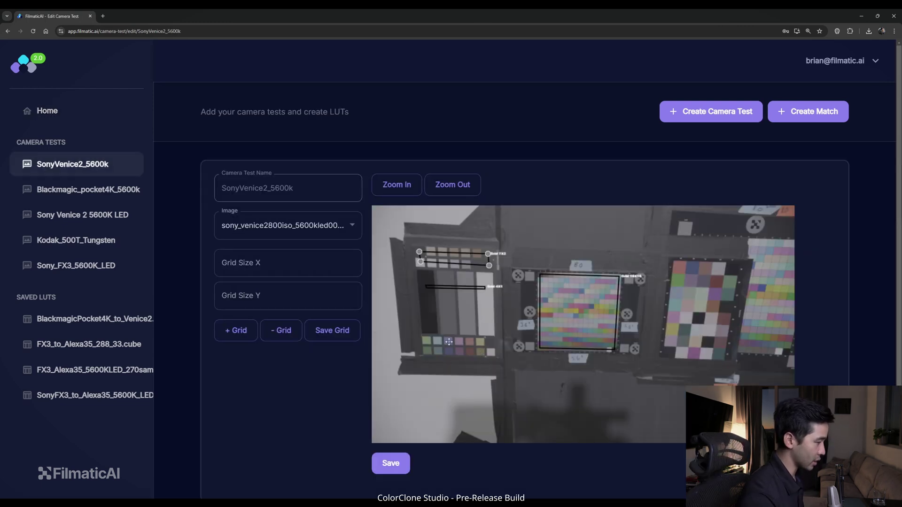
Add a 7×2 sample grid to the Venice chart.
click(287, 264)
text(7)
key(Tab)
text(2)
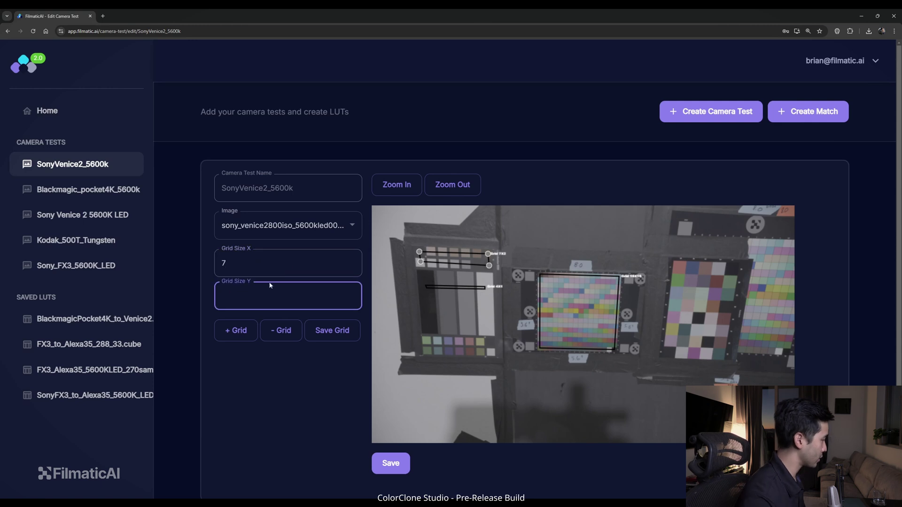
click(236, 331)
Fit the grid over the lower-left swatch row and save it.
drag(525, 279, 451, 343)
drag(595, 345, 489, 343)
drag(426, 435, 426, 350)
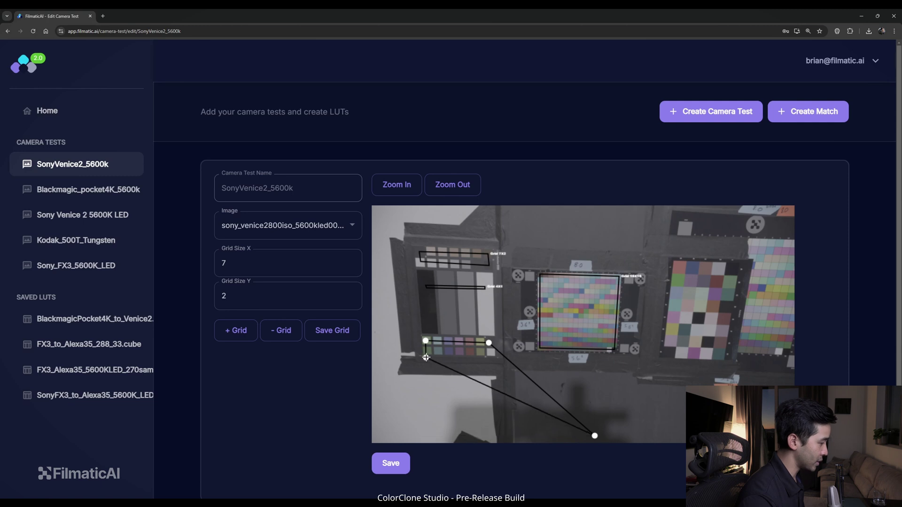
drag(595, 436, 491, 352)
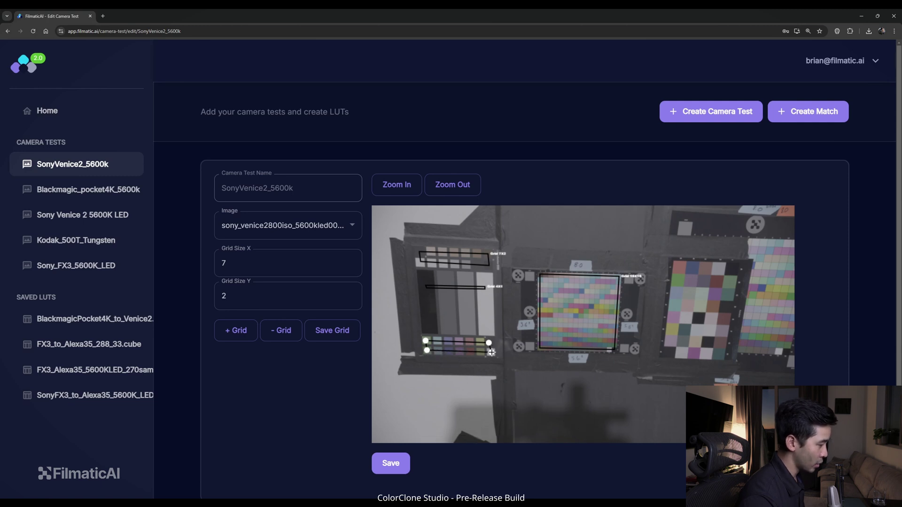
click(334, 330)
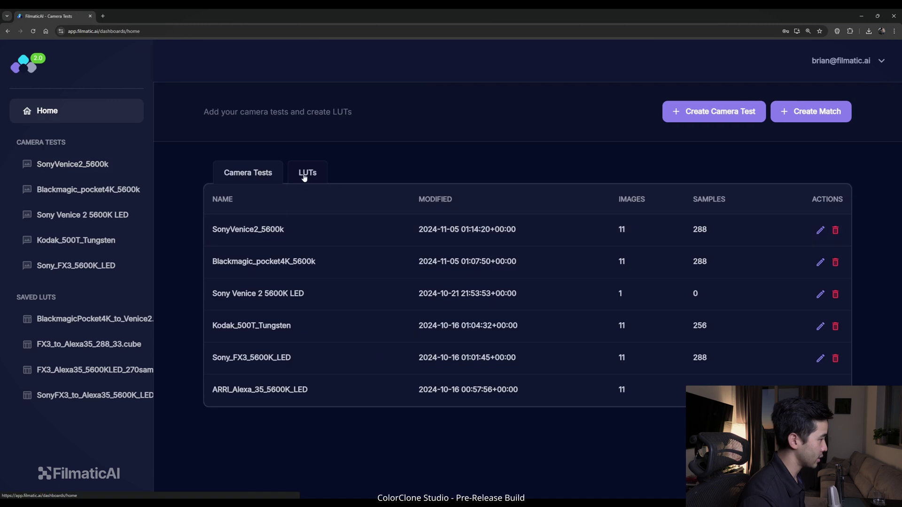
Highlight the Venice and Blackmagic rows' sample counts to confirm both read 288.
drag(723, 227, 215, 227)
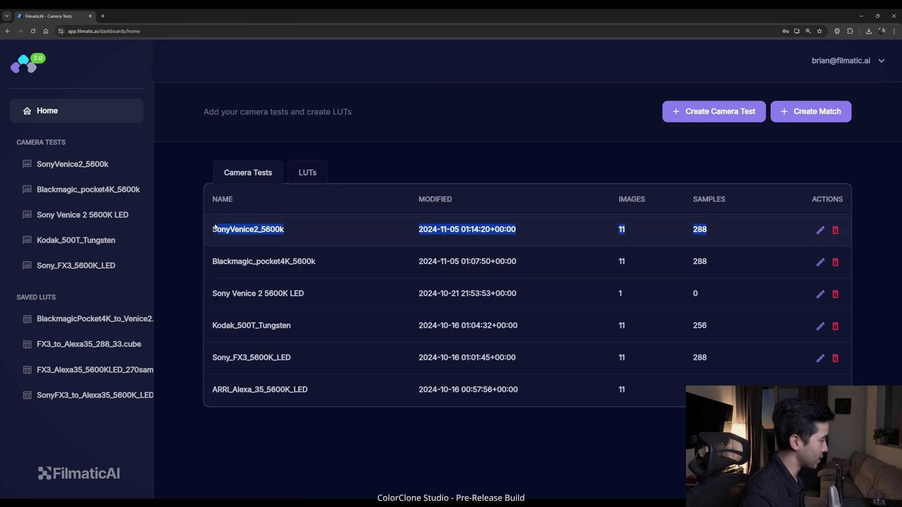
double_click(700, 229)
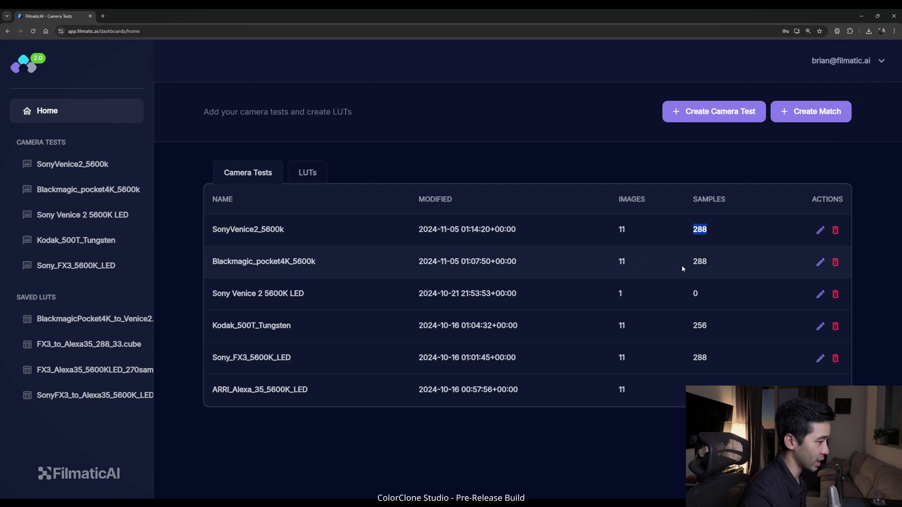
double_click(699, 263)
click(699, 265)
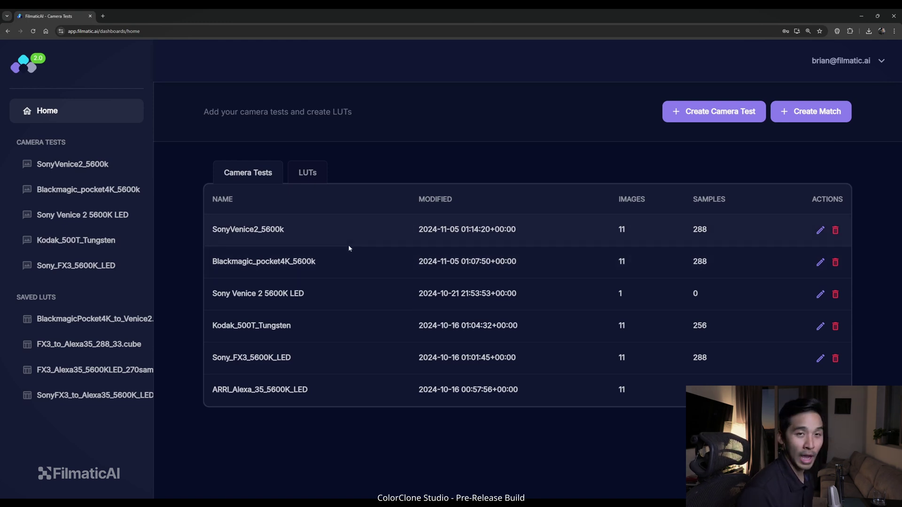
Start match BMPCC4K_VENICE2_5600K from Blackmagic_pocket4K_5600k to SonyVenice2_5600k.
click(798, 112)
click(305, 188)
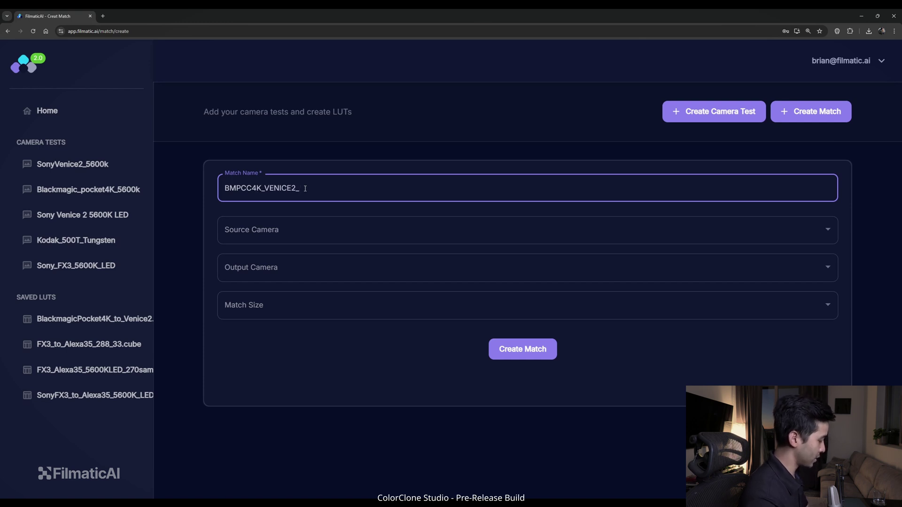
click(259, 229)
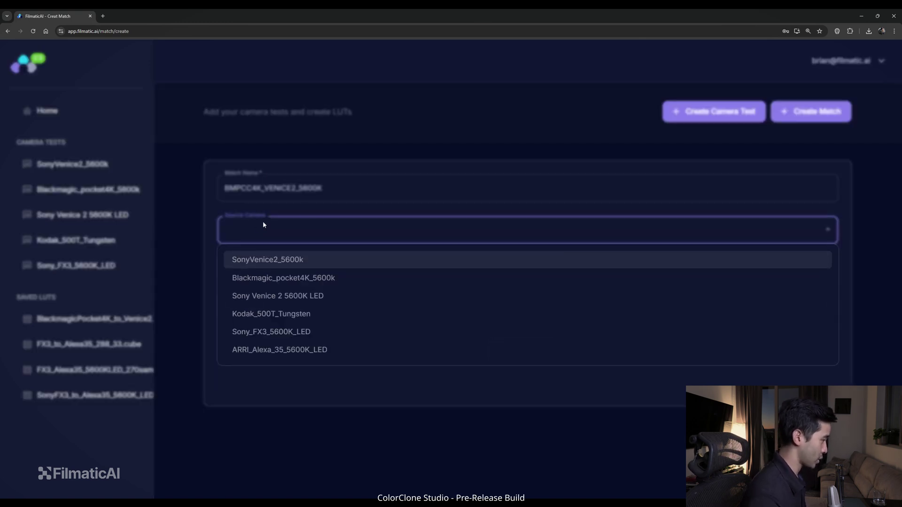
click(321, 278)
click(290, 267)
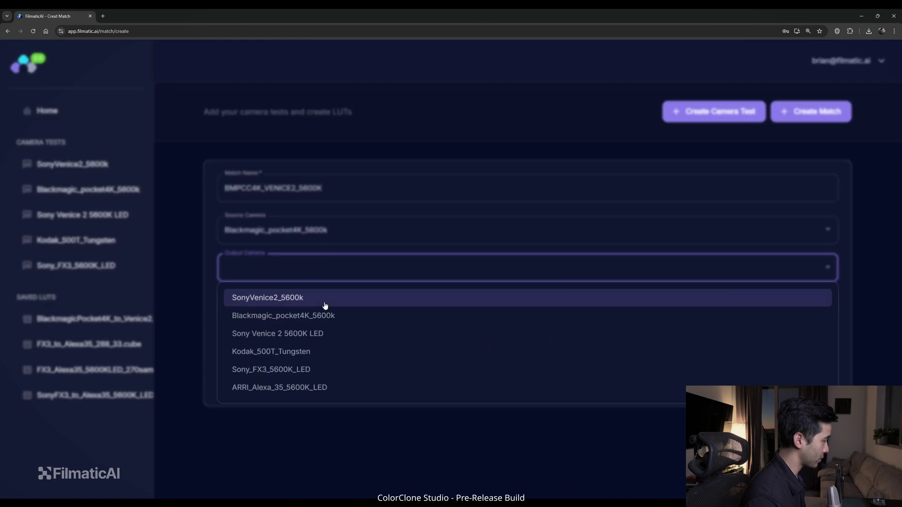
click(297, 297)
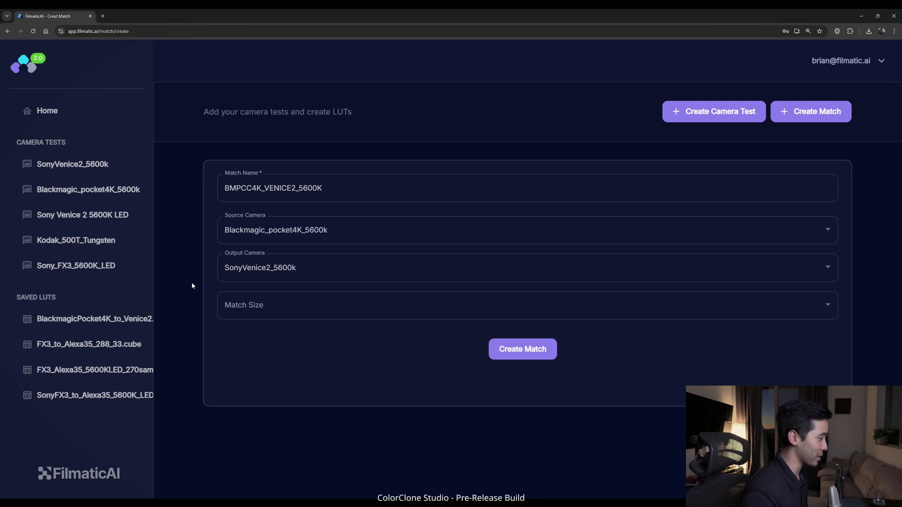
Swap the cameras: Sony Venice 2 5600K LED as source, Blackmagic_pocket4K_5600k as output.
click(291, 229)
click(82, 152)
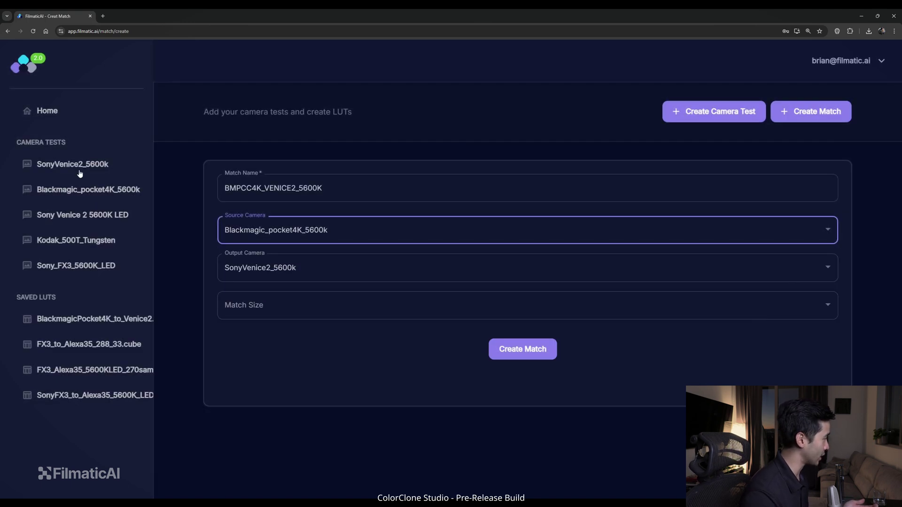
click(322, 230)
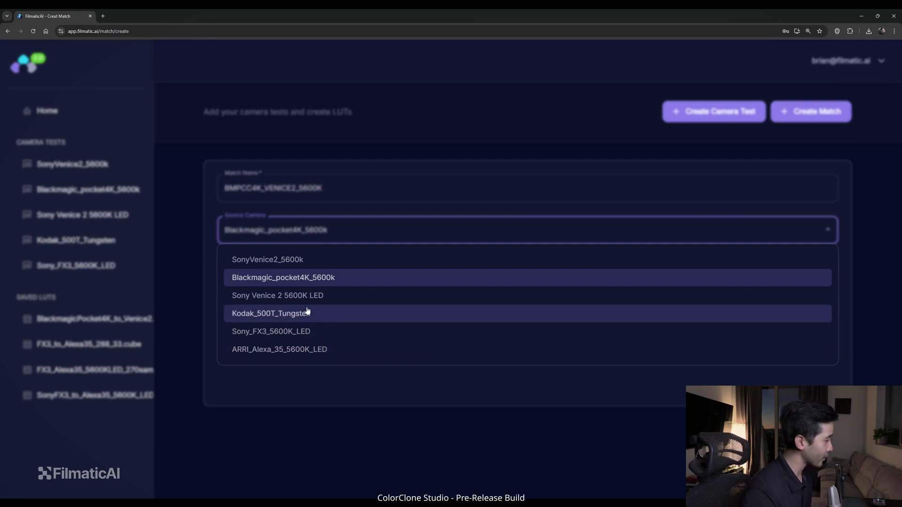
click(322, 295)
click(302, 266)
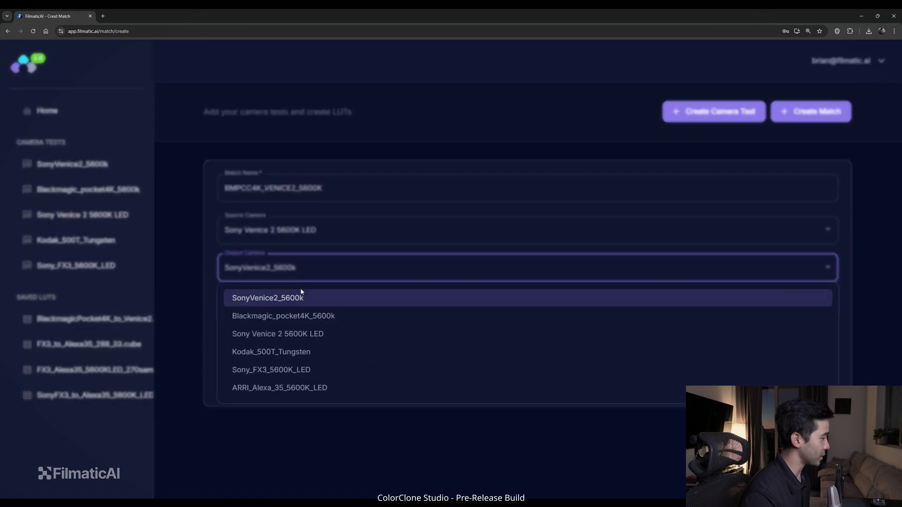
click(295, 314)
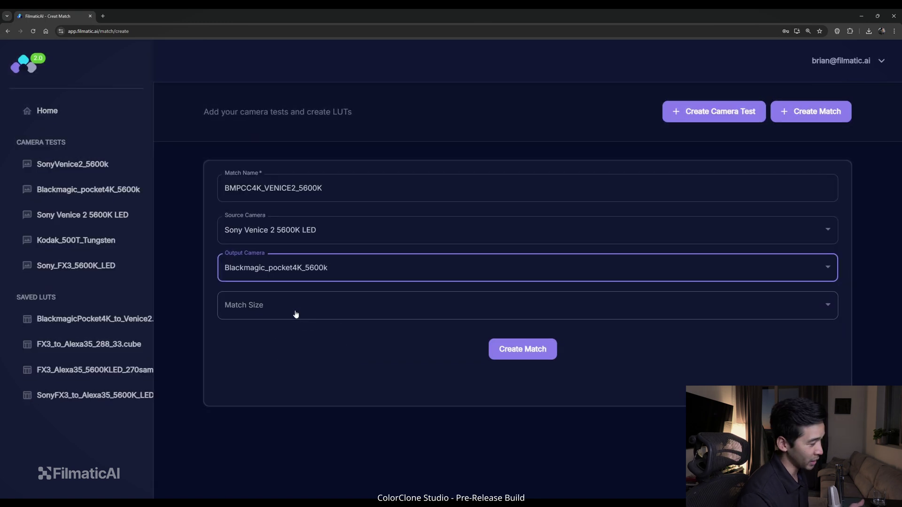
Restore Blackmagic source and SonyVenice2_5600k output, set match size 33, and create the match.
click(314, 244)
click(317, 276)
click(316, 265)
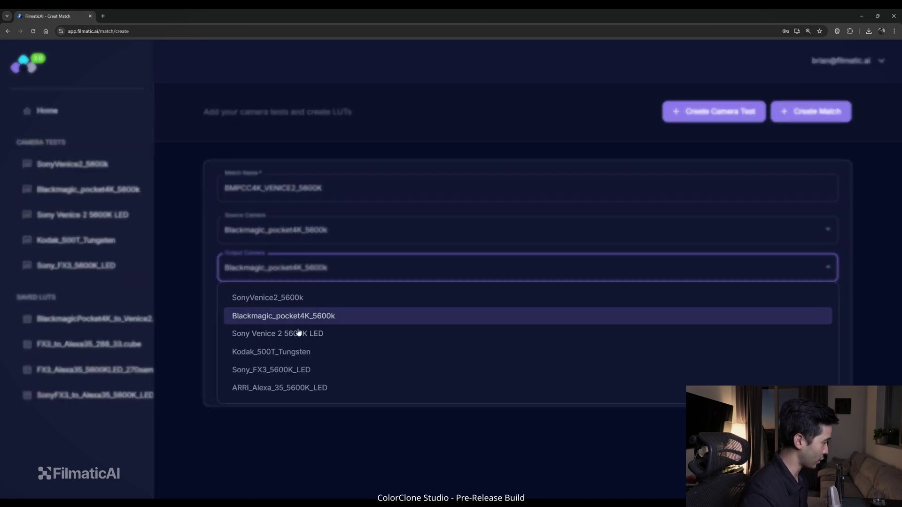
click(292, 299)
click(274, 304)
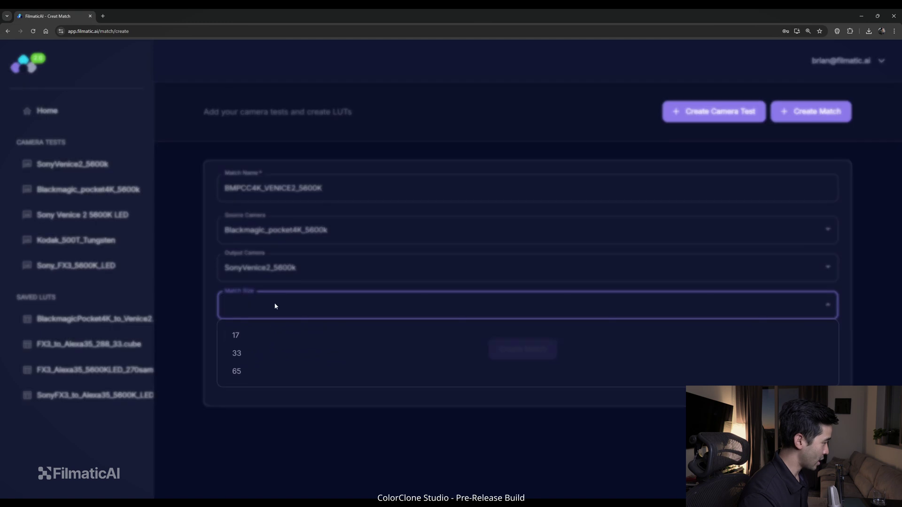
click(268, 358)
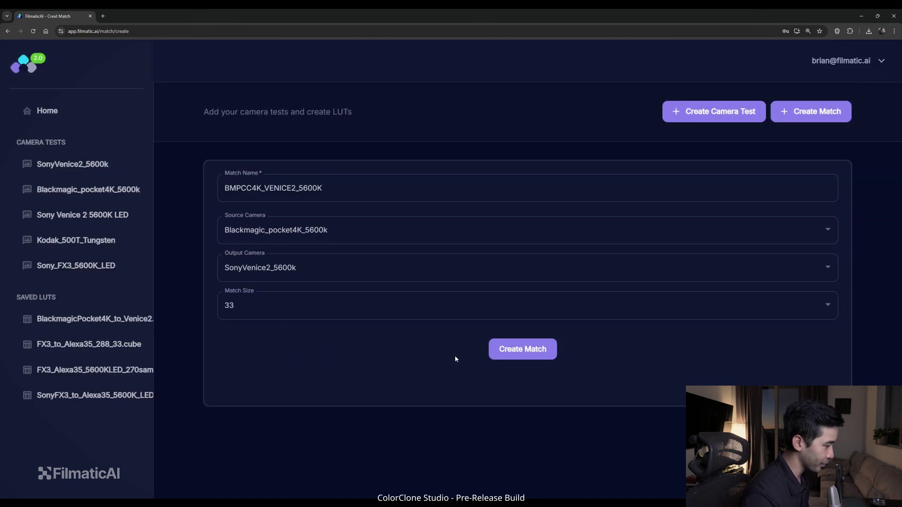
click(523, 355)
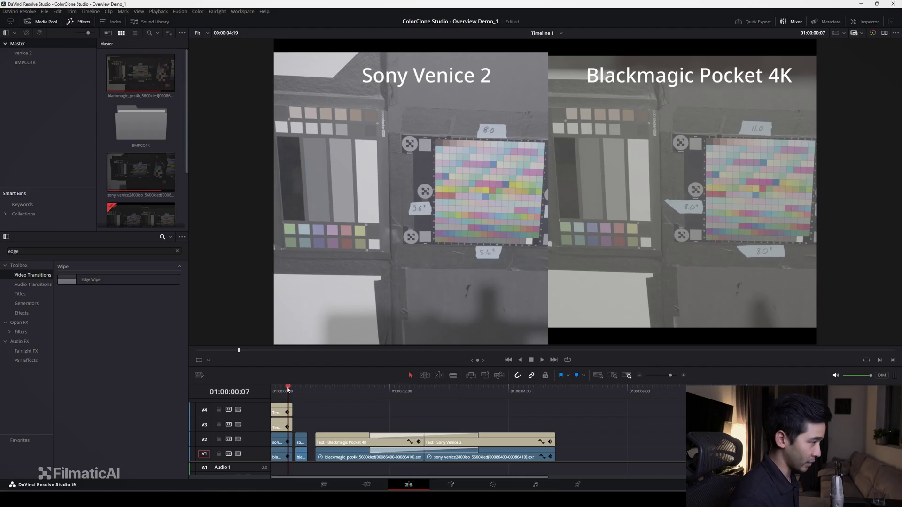
Step the Venice 2 vs Pocket 4K comparison timeline back two frames on the Edit page.
key(Left)
key(Left)
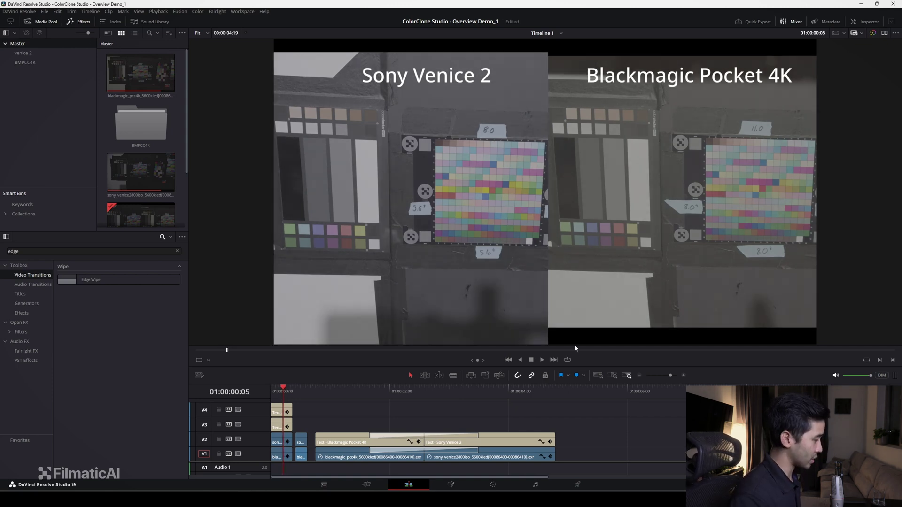
On the Color page, apply the ColorClone BlackmagicPocket4K_to_Venice2 LUT to node 01 of the first clip.
click(499, 485)
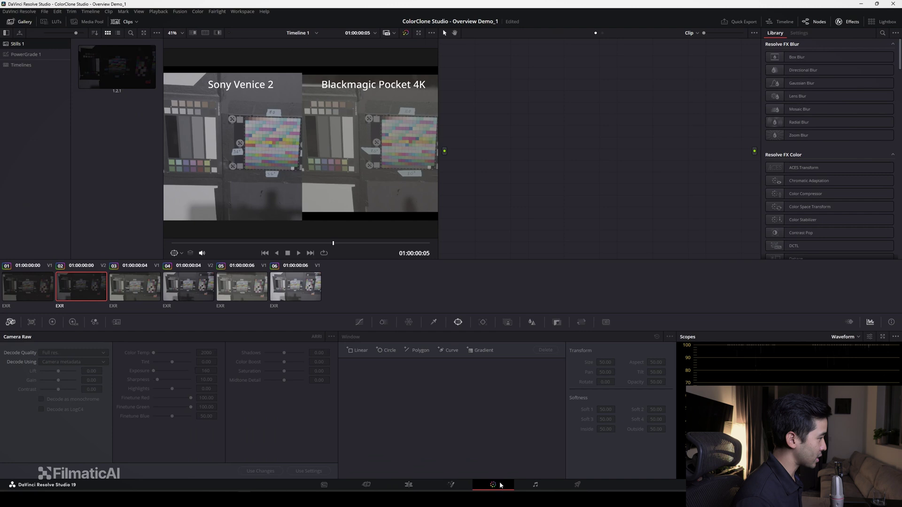
click(25, 282)
right_click(536, 124)
mouse_move(562, 202)
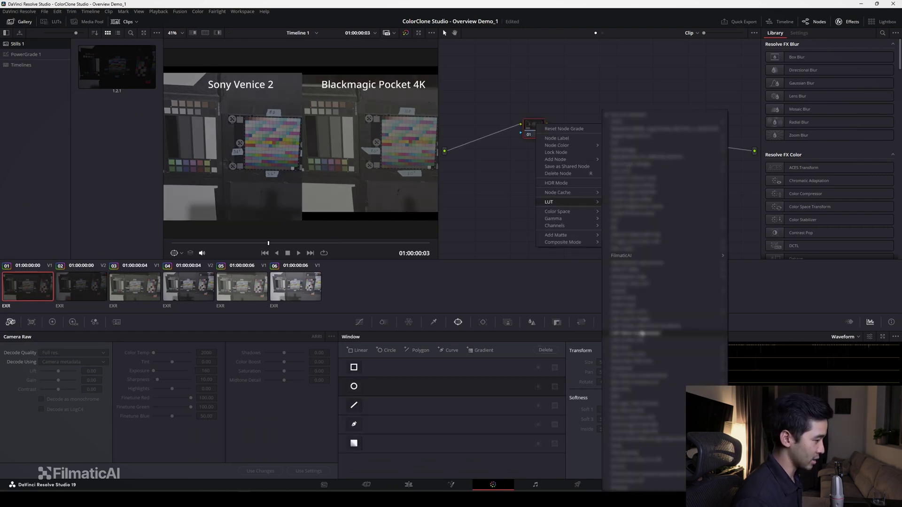
mouse_move(630, 257)
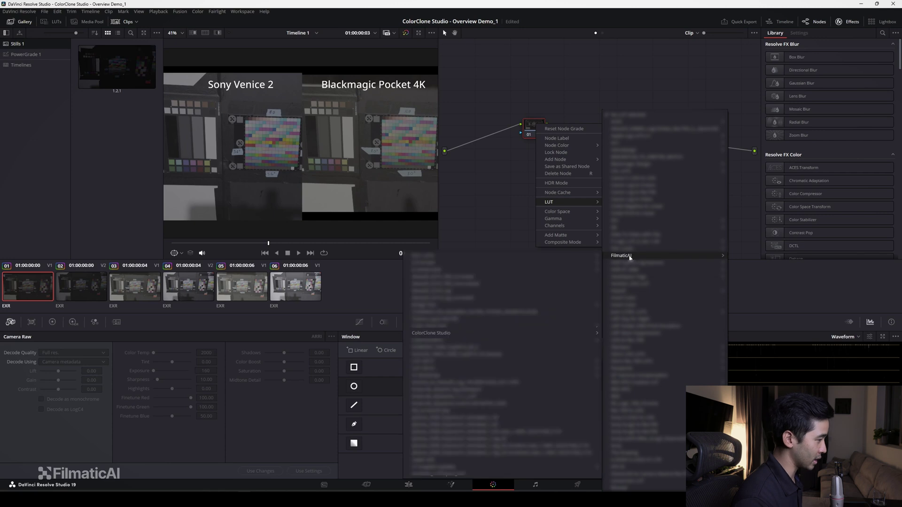
mouse_move(460, 334)
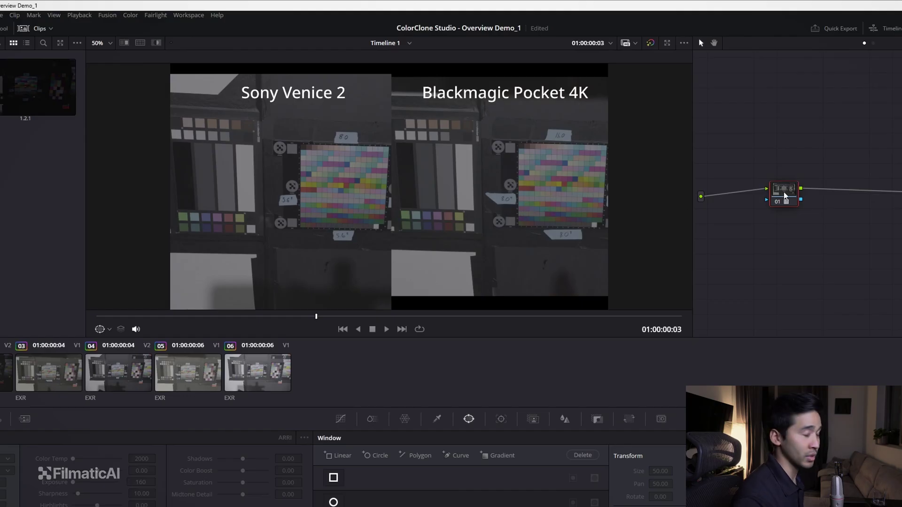
mouse_move(784, 195)
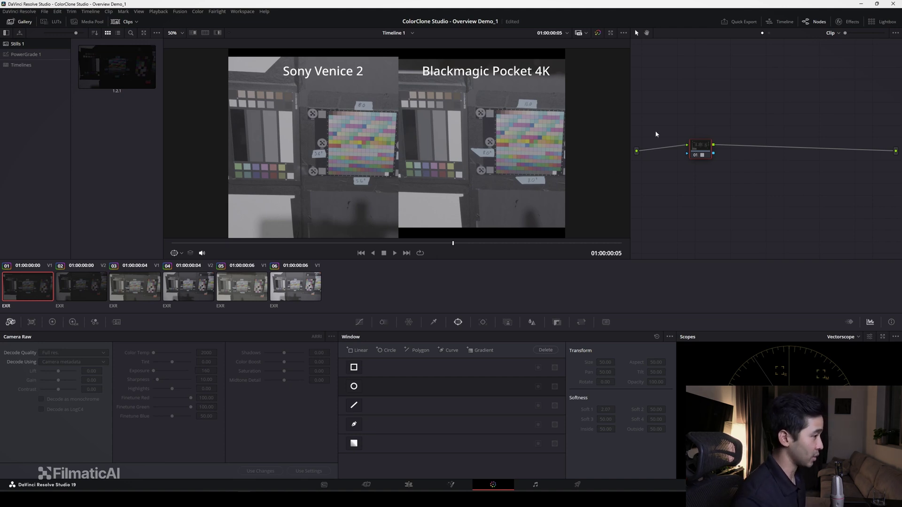
Add a serial node 02 after the ColorClone node with the Sony SGamut3Cine/SLog3 to LC-709 Type A LUT.
right_click(705, 151)
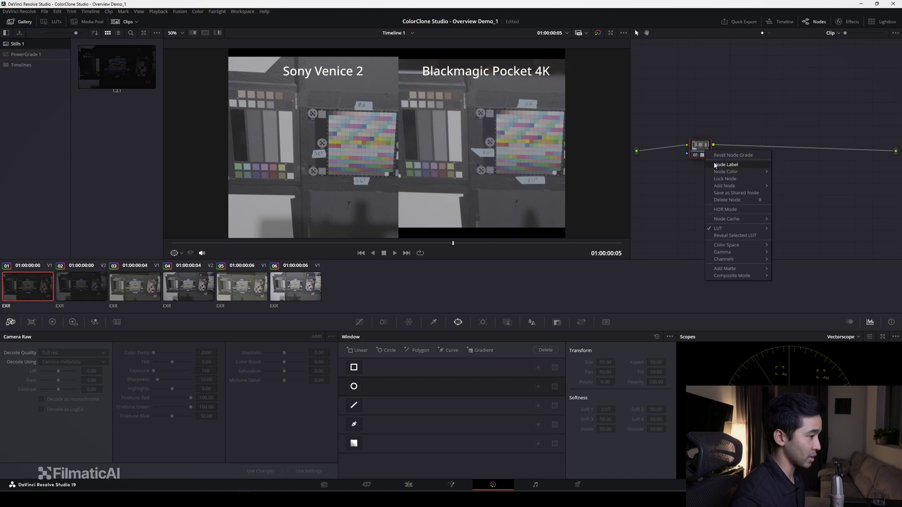
key(alt+s)
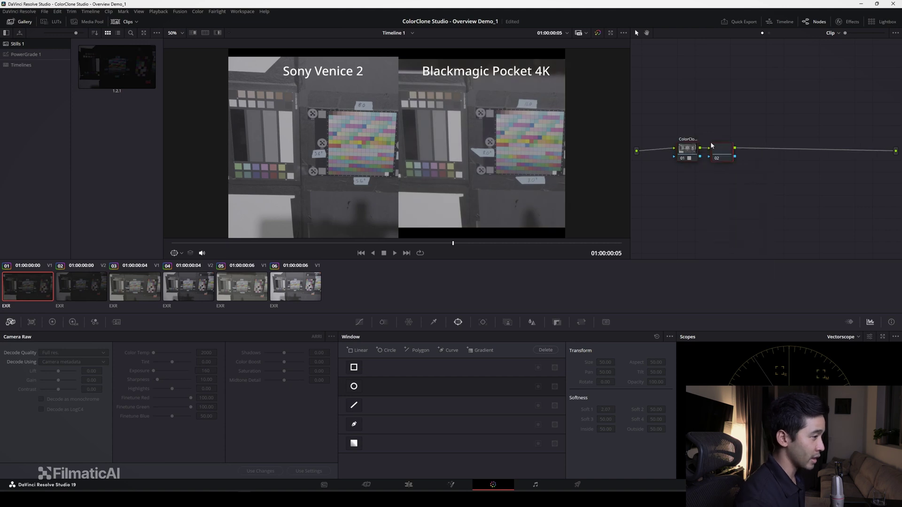
drag(740, 148, 742, 137)
right_click(742, 137)
mouse_move(754, 214)
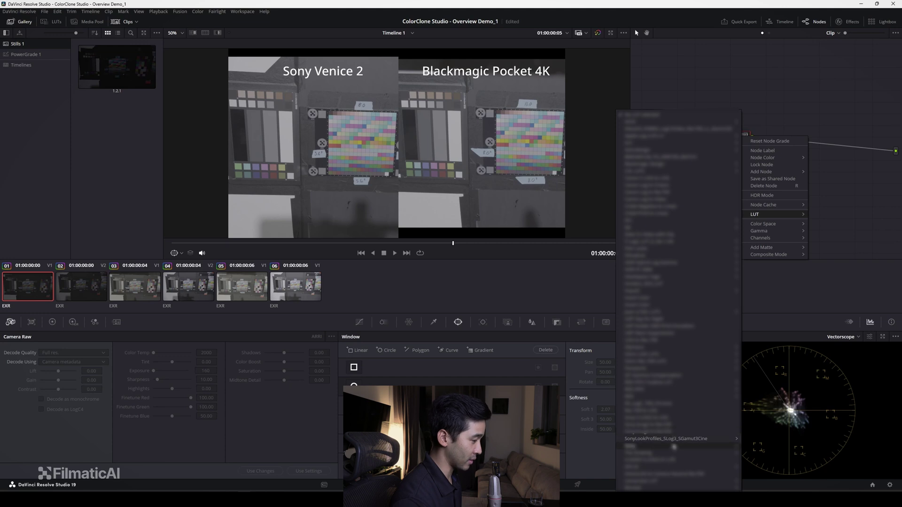
mouse_move(672, 441)
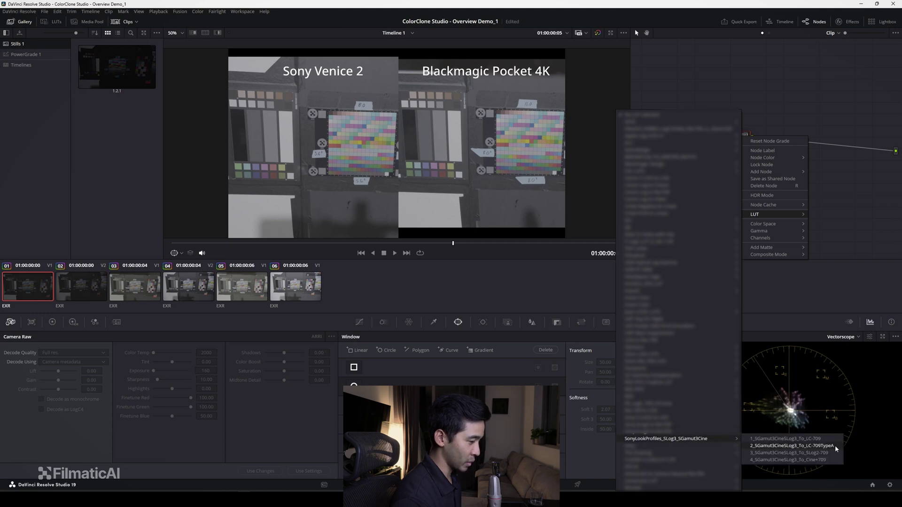
click(816, 446)
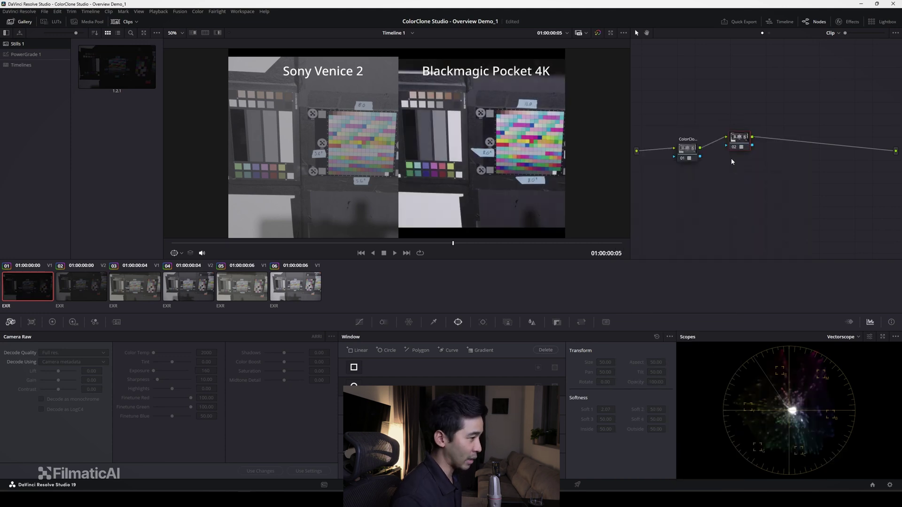
Toggle the Sony 709 and ColorClone nodes off and on (Ctrl+D) to compare their effect.
key(ctrl+d)
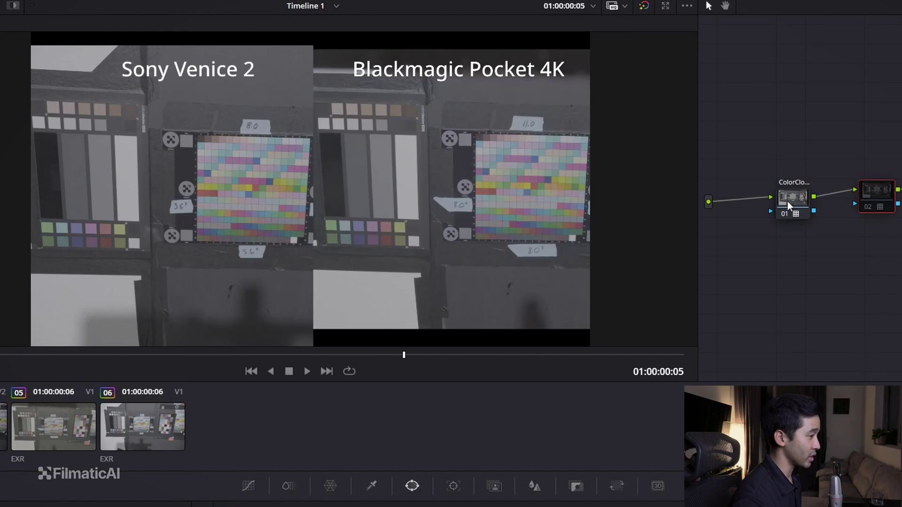
click(882, 194)
key(ctrl+d)
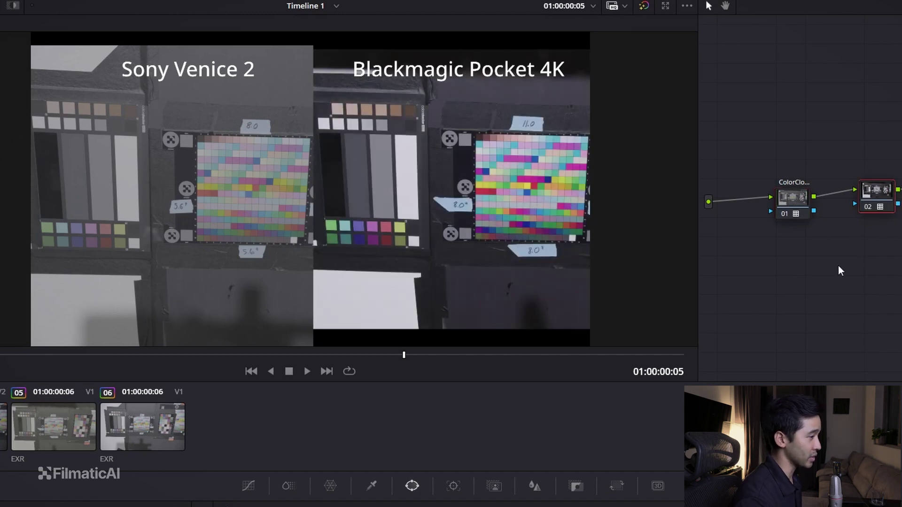
click(797, 207)
key(ctrl+d)
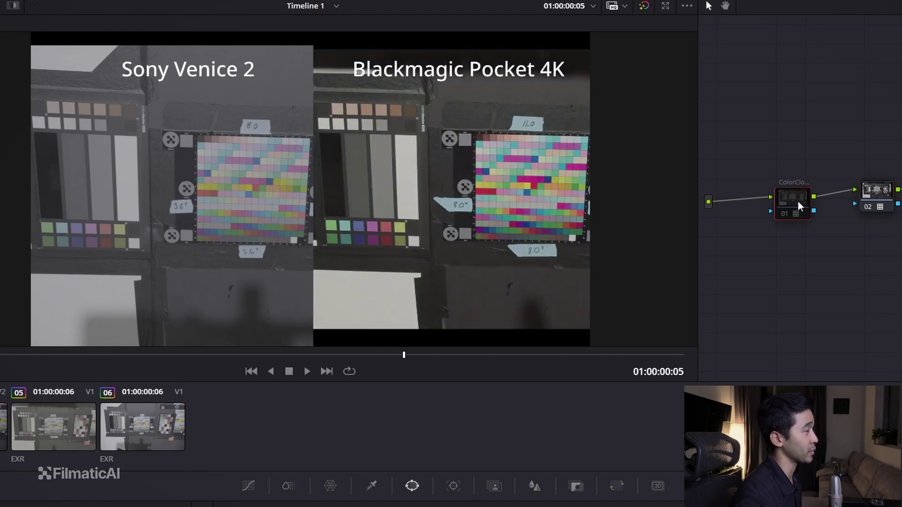
click(876, 195)
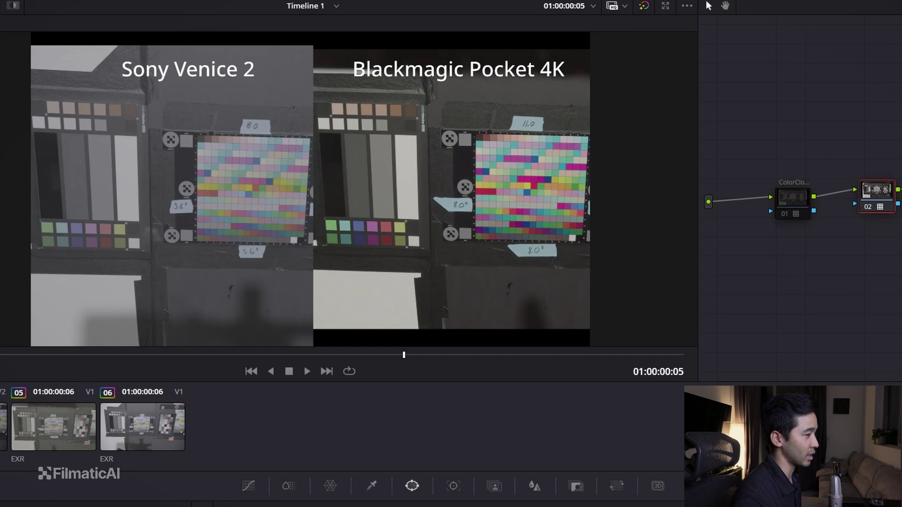
click(798, 202)
key(ctrl+d)
Label node 02 'Sony 709' and paste it for the Venice clip.
click(877, 196)
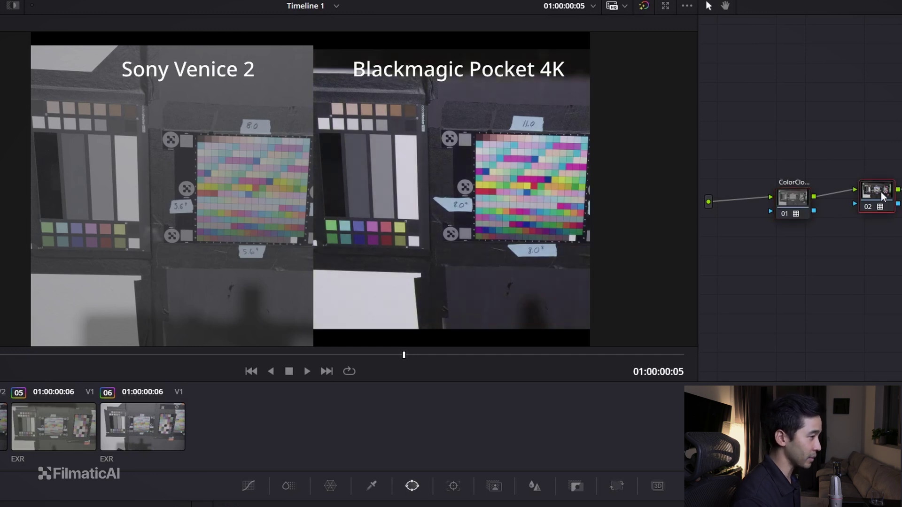
drag(877, 196, 880, 205)
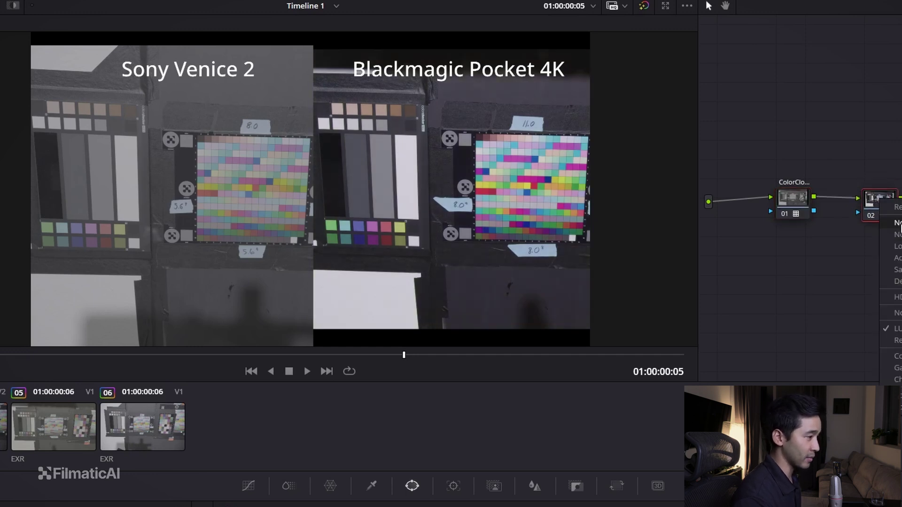
text(Sony 709)
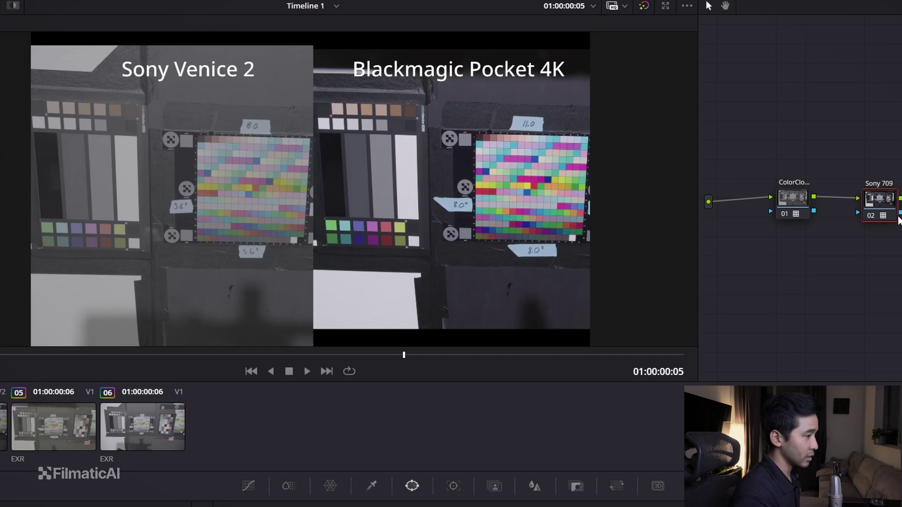
drag(899, 219, 894, 215)
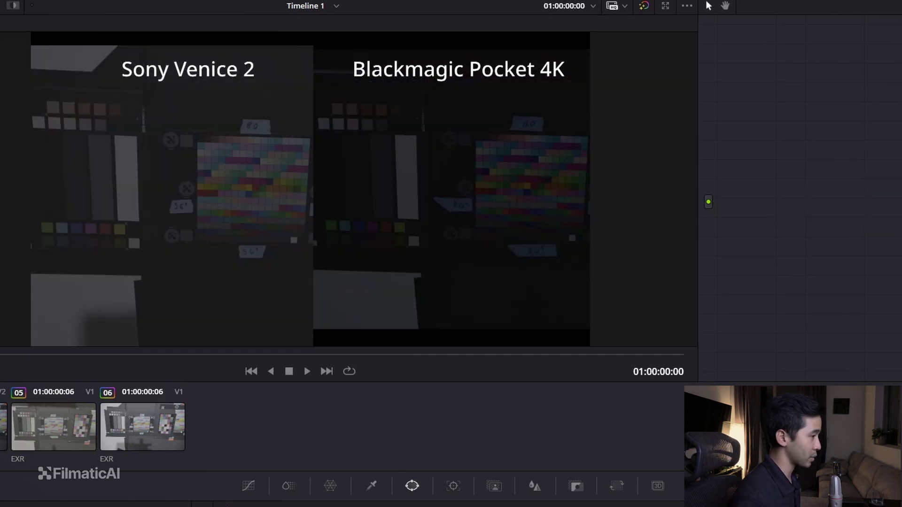
key(ctrl+v)
Place the Sony 709 node in the Venice 2 clip's node graph and inspect the charts.
drag(820, 146, 831, 170)
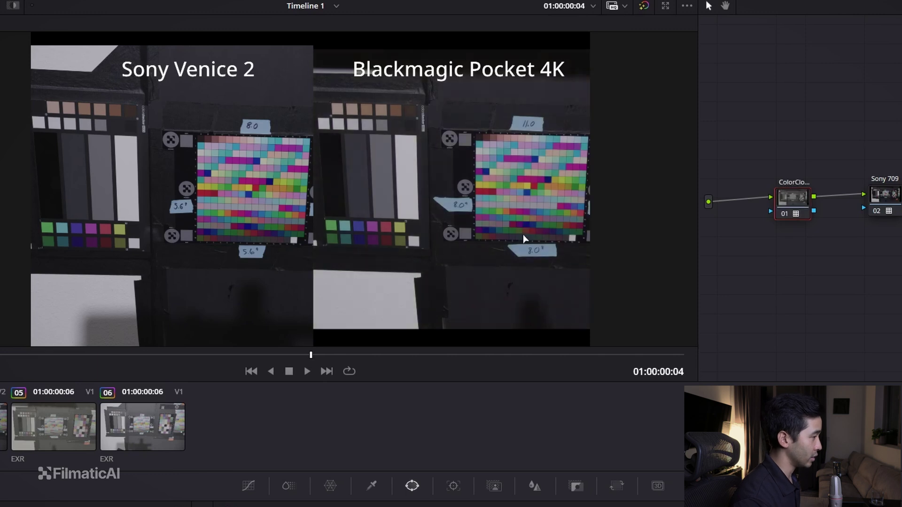
scroll(524, 235, up, 5)
scroll(357, 221, up, 3)
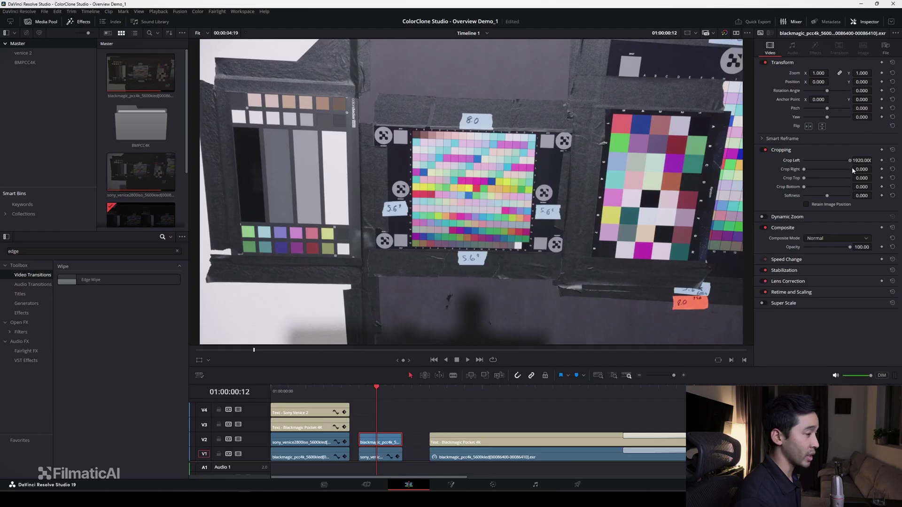
Drag the Blackmagic clip's Crop Left from 1920 down to about 967.3 for a split-screen.
drag(852, 167, 828, 149)
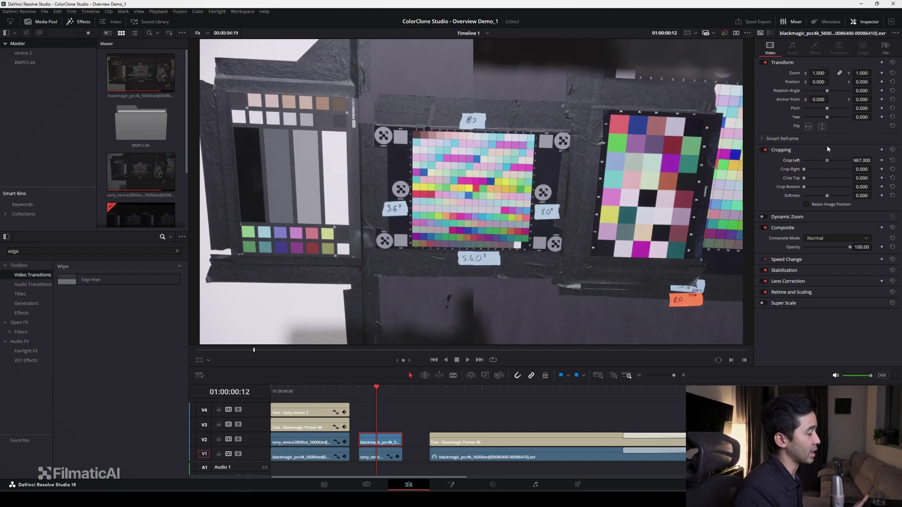